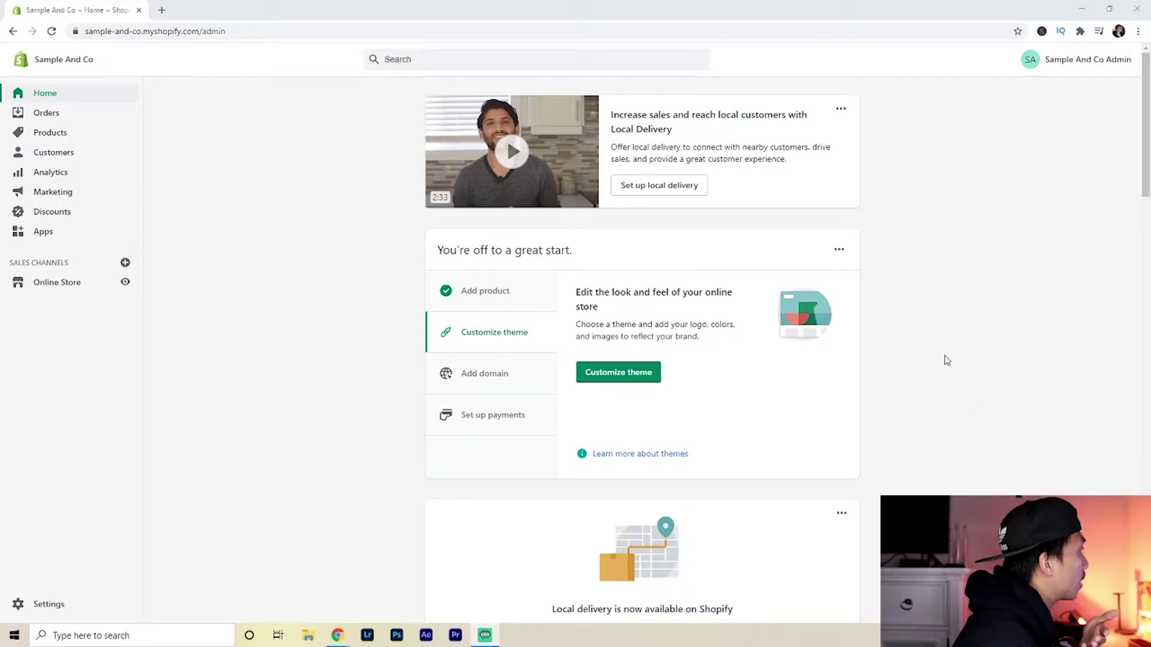
{"action": "scroll", "coordinate": [946, 359], "scroll_direction": "down", "scroll_amount": 1}
{"action": "scroll", "coordinate": [946, 359], "scroll_direction": "down", "scroll_amount": 3}
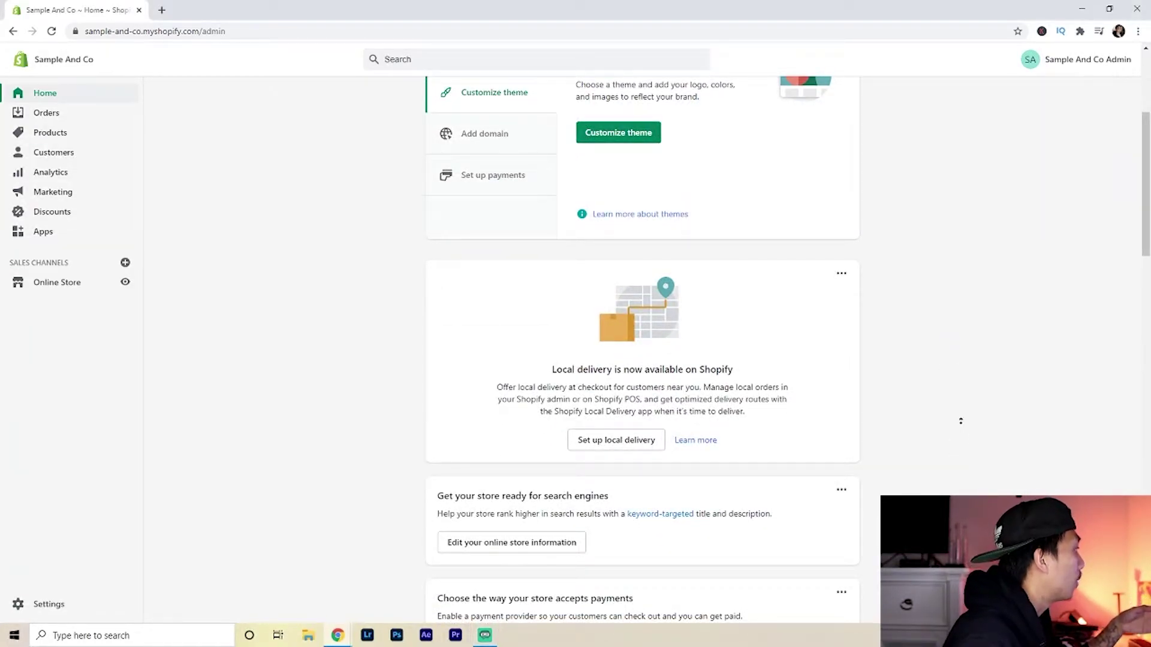
{"action": "scroll", "coordinate": [954, 390], "scroll_direction": "up", "scroll_amount": 4}
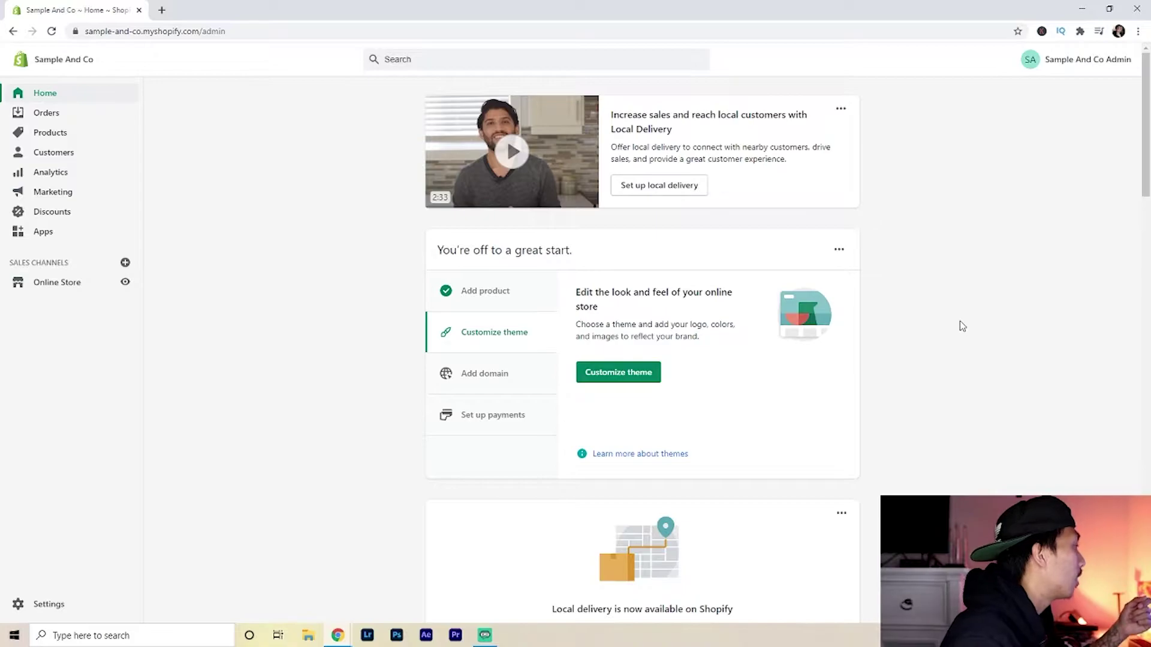
{"action": "scroll", "coordinate": [959, 323], "scroll_direction": "down", "scroll_amount": 7}
{"action": "scroll", "coordinate": [962, 326], "scroll_direction": "down", "scroll_amount": 1}
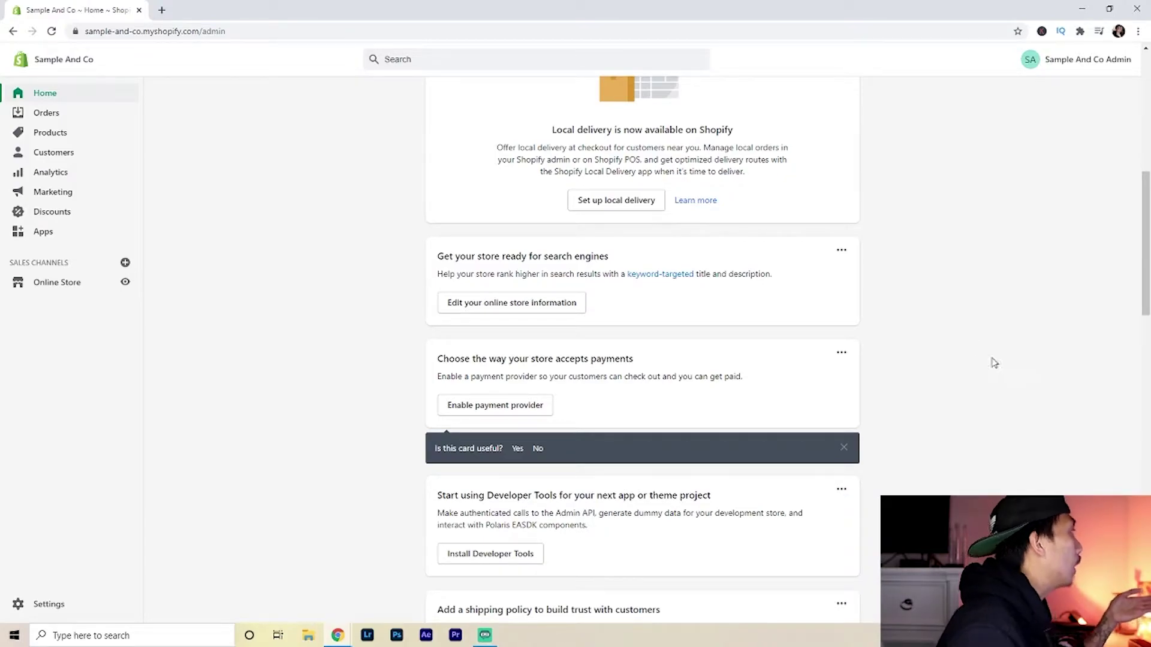
{"action": "scroll", "coordinate": [979, 348], "scroll_direction": "up", "scroll_amount": 8}
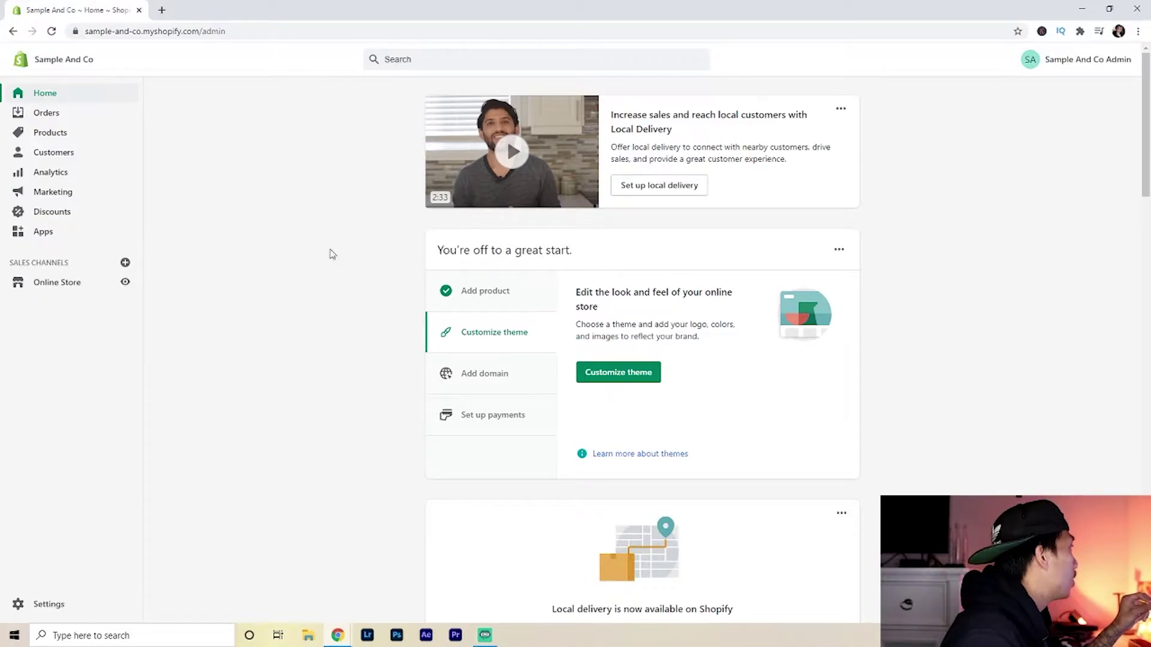
Go to the store's product collections and start creating a new collection.
{"action": "left_click", "coordinate": [60, 133]}
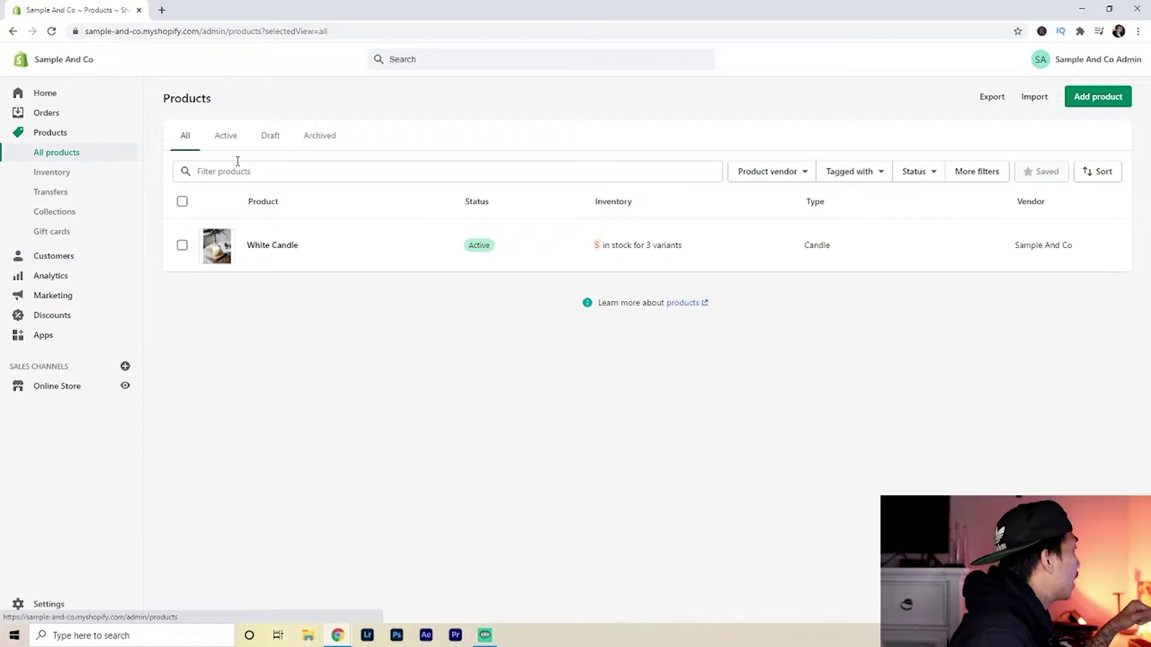
{"action": "left_click", "coordinate": [54, 212]}
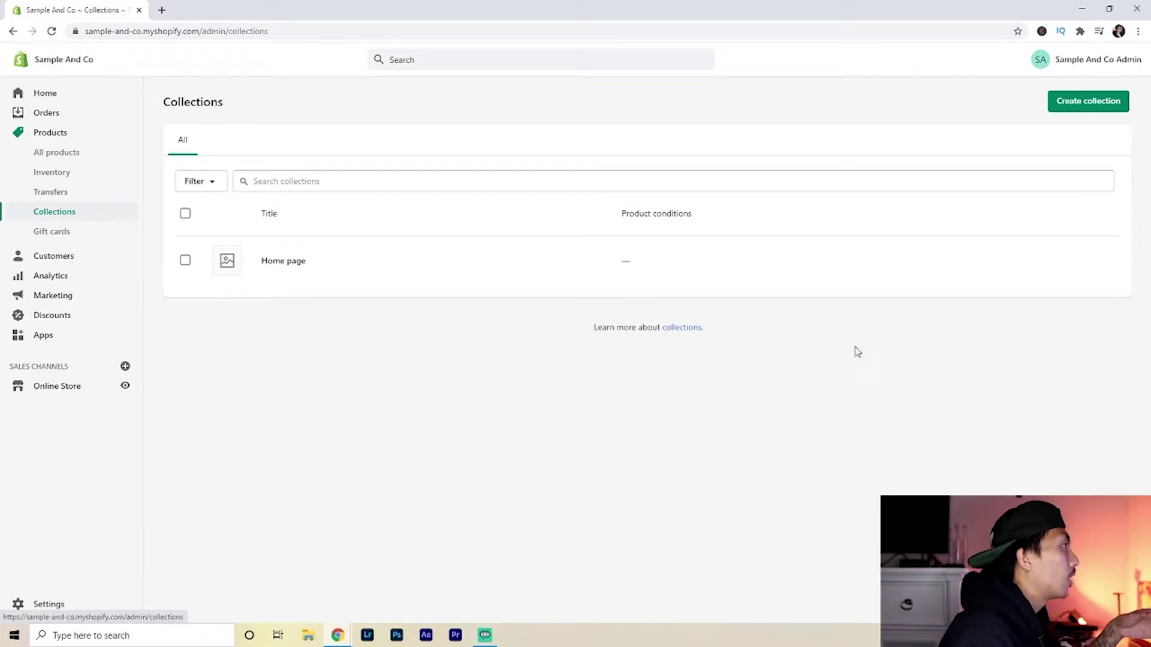
{"action": "left_click", "coordinate": [1076, 103]}
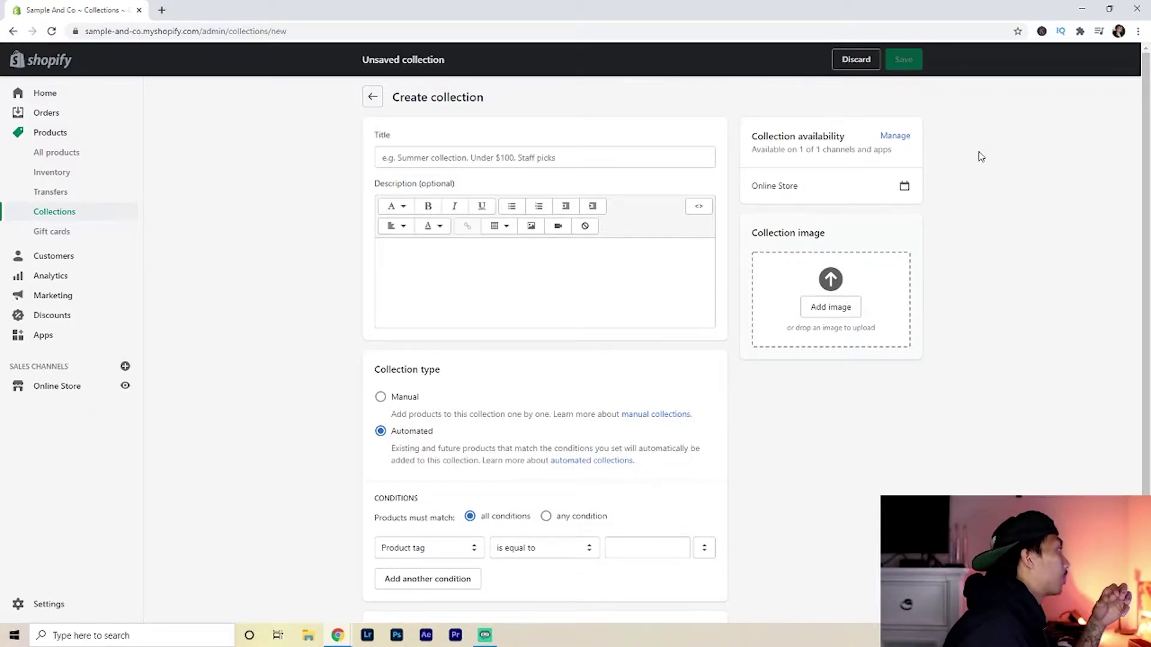
Look over the new collection form, focusing on its title and description fields.
{"action": "scroll", "coordinate": [372, 252], "scroll_direction": "down", "scroll_amount": 2}
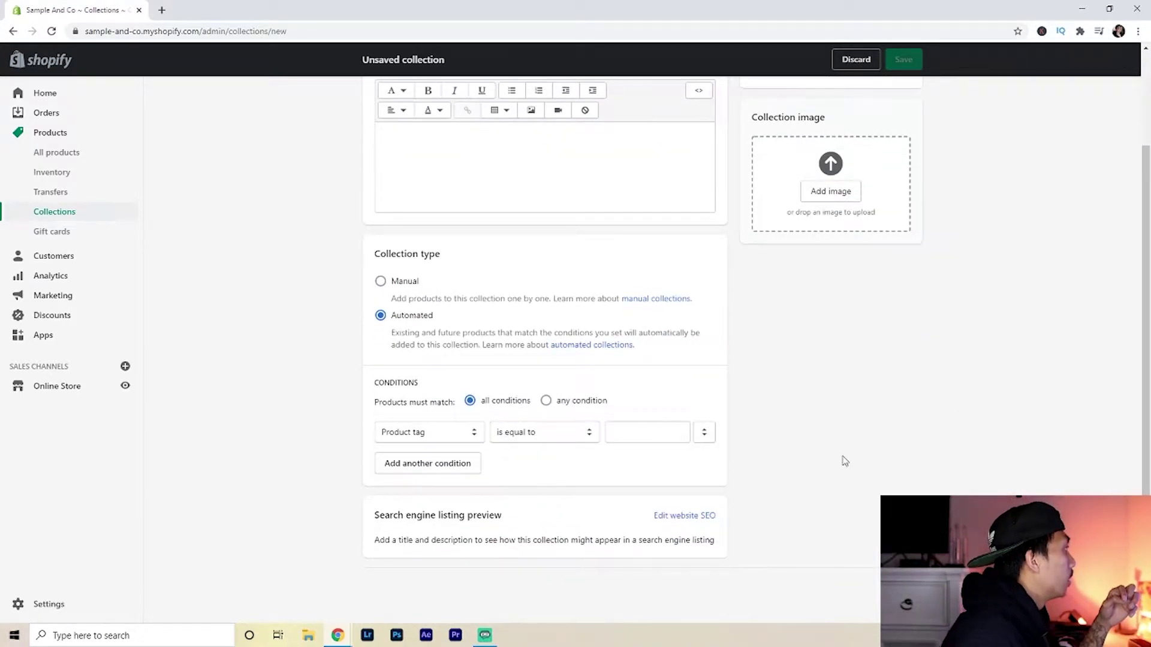
{"action": "scroll", "coordinate": [645, 234], "scroll_direction": "up", "scroll_amount": 2}
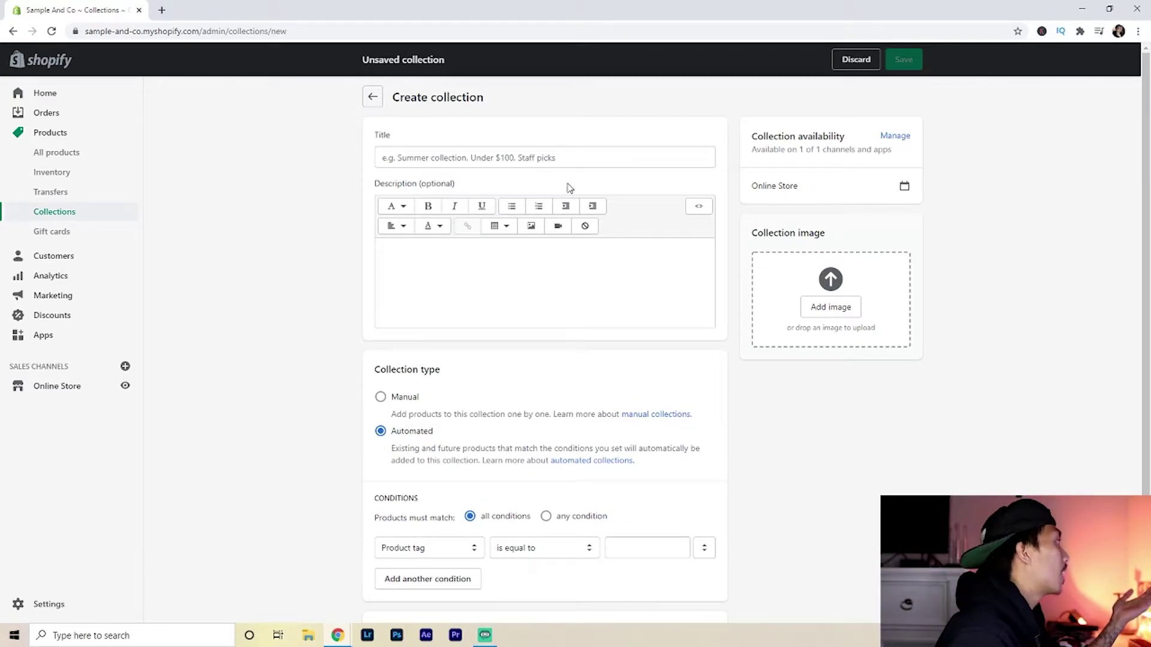
{"action": "left_click", "coordinate": [425, 157]}
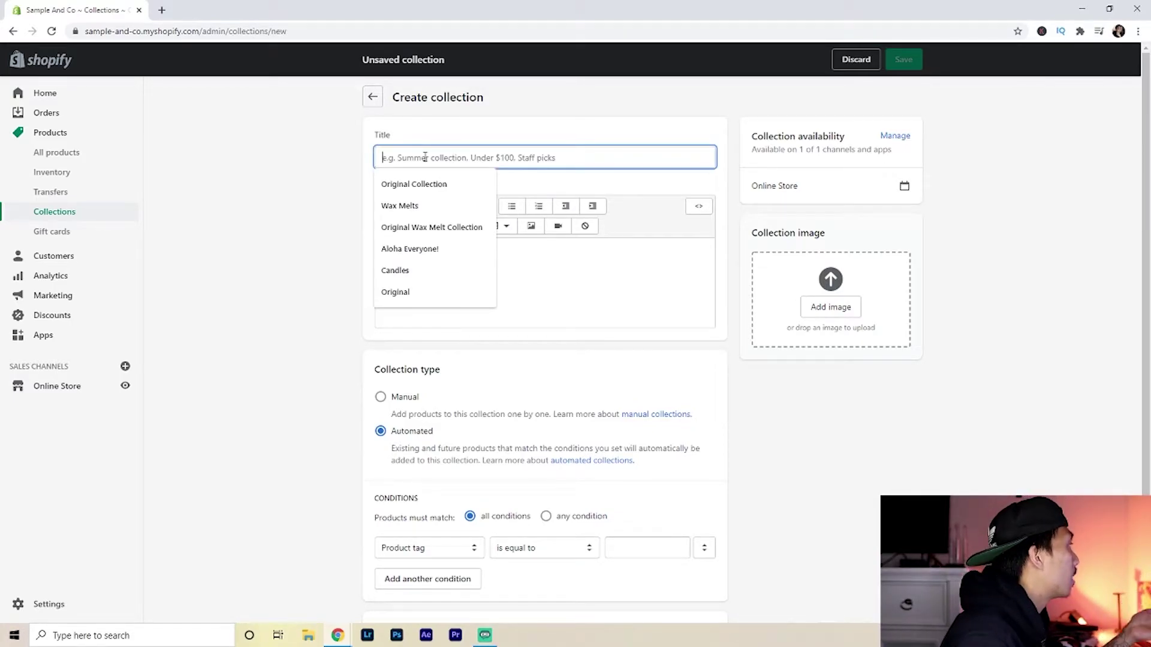
{"action": "left_click", "coordinate": [311, 158]}
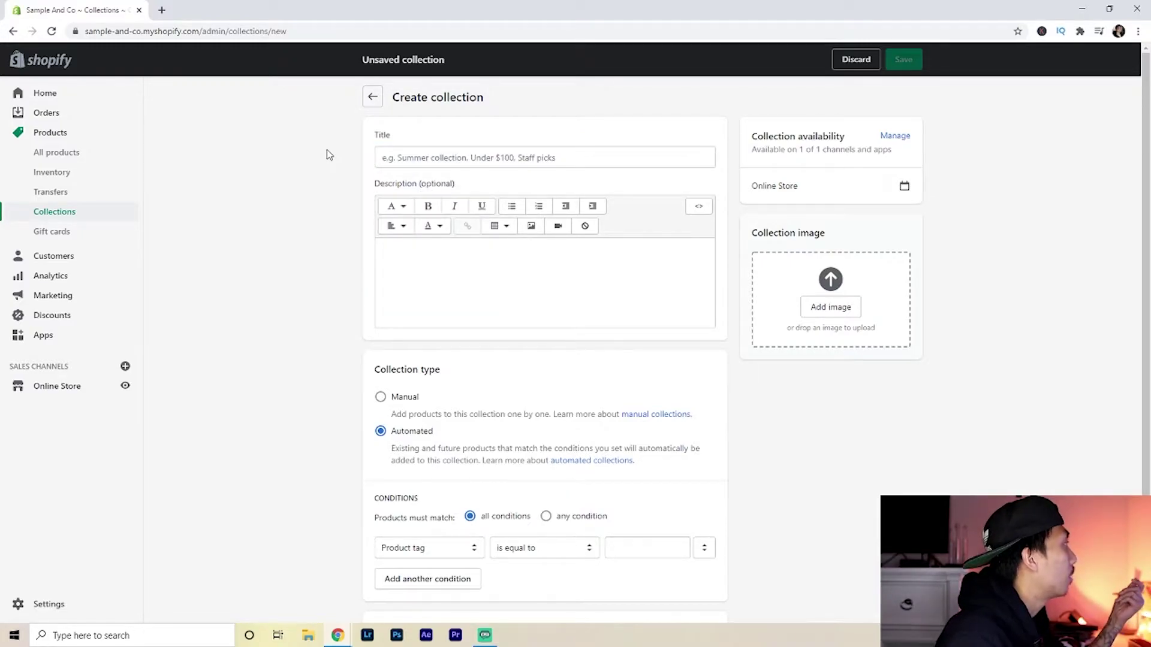
{"action": "left_click", "coordinate": [426, 270]}
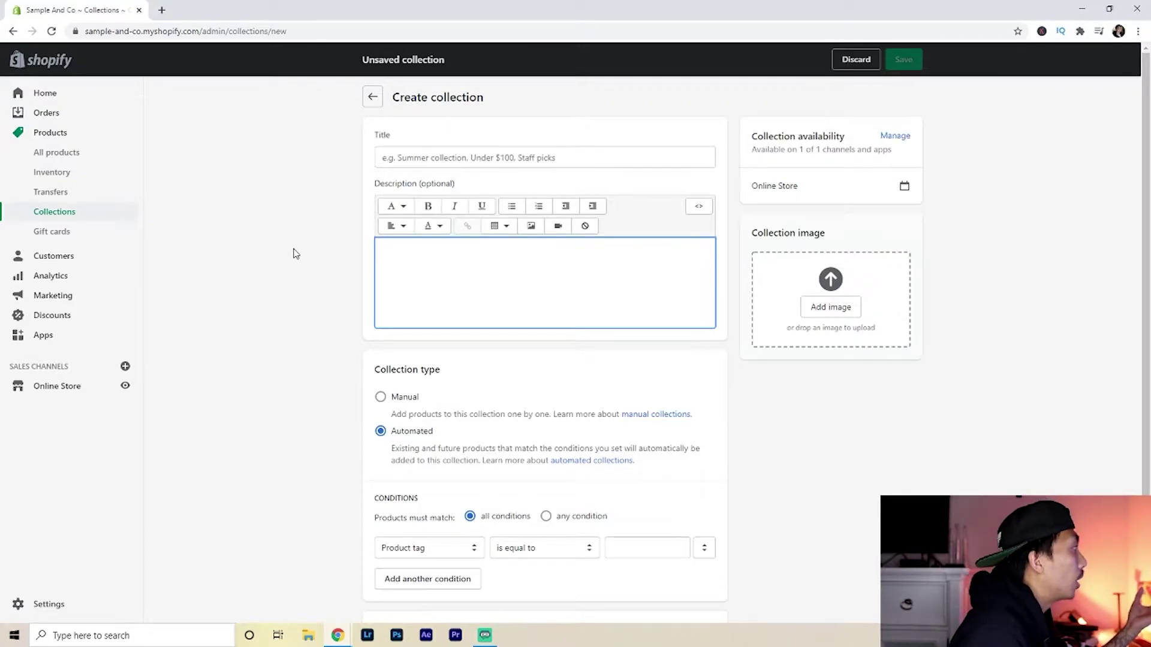
{"action": "left_click", "coordinate": [310, 272]}
Review the collection type settings and the product attributes that an automated condition can use.
{"action": "scroll", "coordinate": [336, 282], "scroll_direction": "down", "scroll_amount": 2}
{"action": "scroll", "coordinate": [346, 293], "scroll_direction": "down", "scroll_amount": 2}
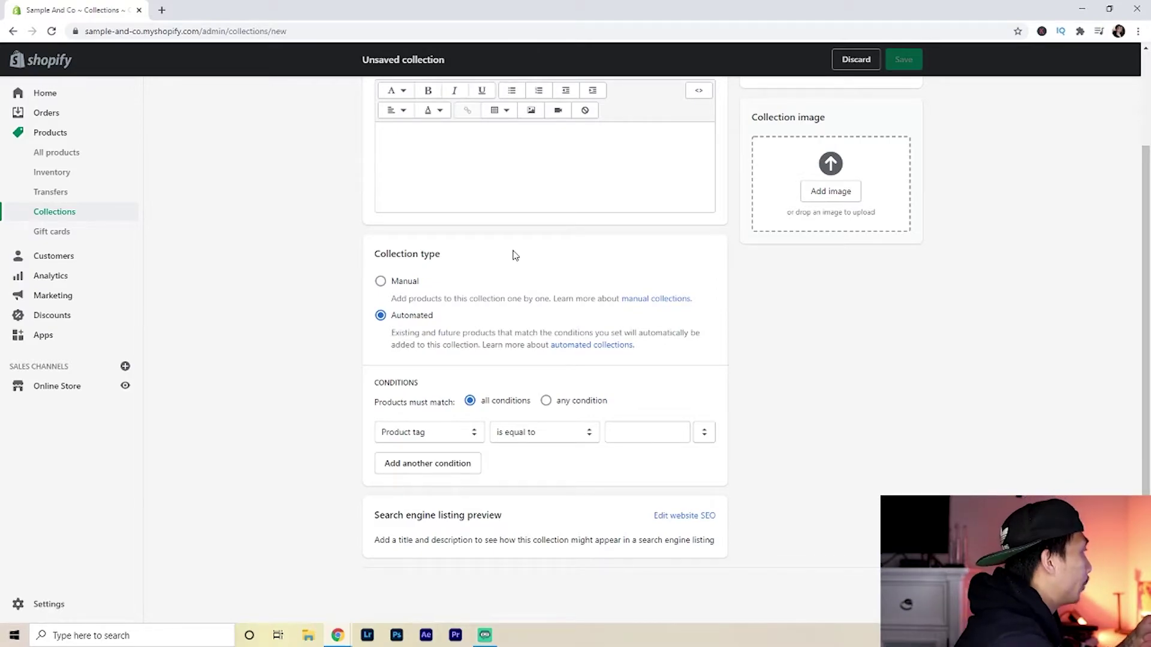
{"action": "scroll", "coordinate": [762, 395], "scroll_direction": "up", "scroll_amount": 2}
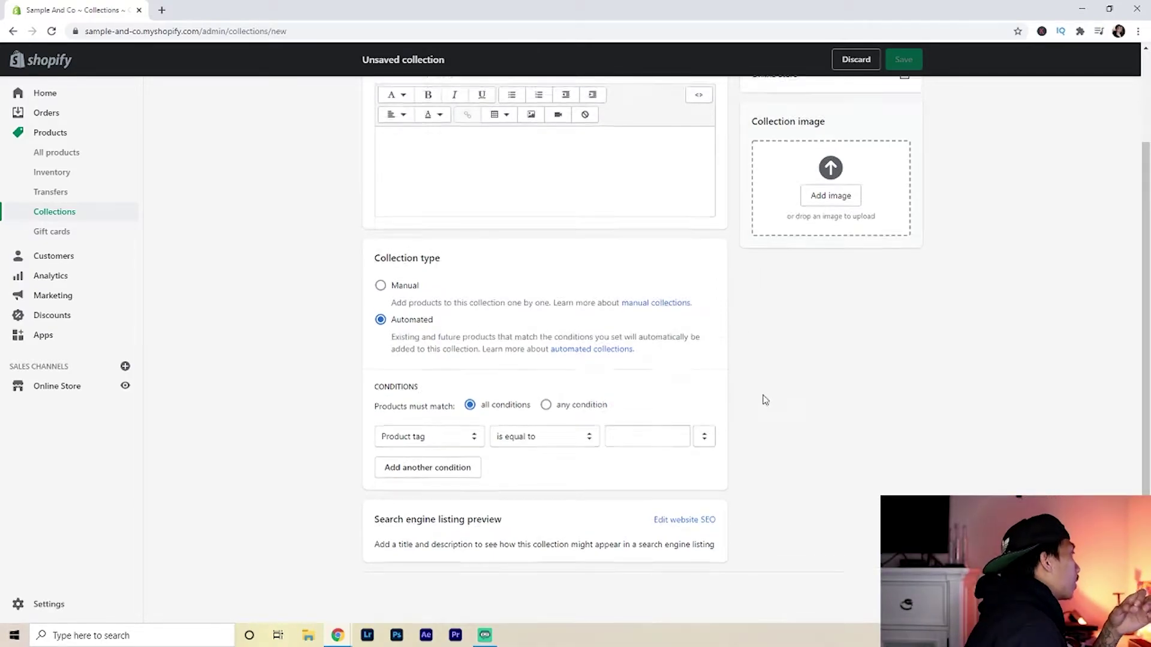
{"action": "scroll", "coordinate": [749, 375], "scroll_direction": "down", "scroll_amount": 2}
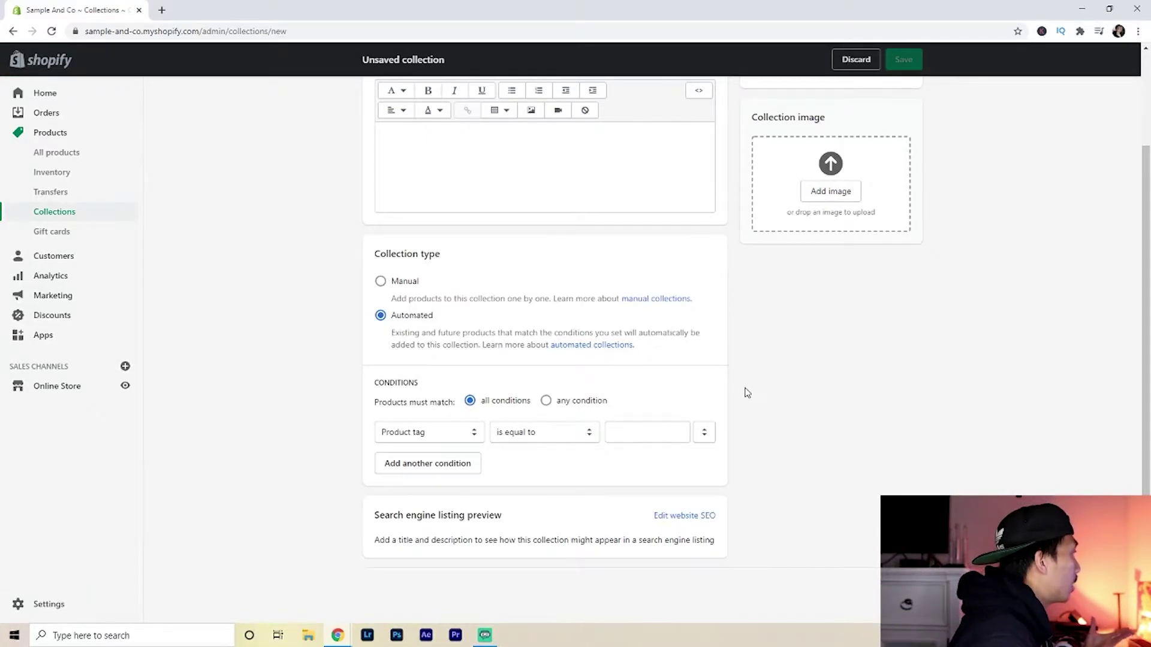
{"action": "middle_click", "coordinate": [769, 408]}
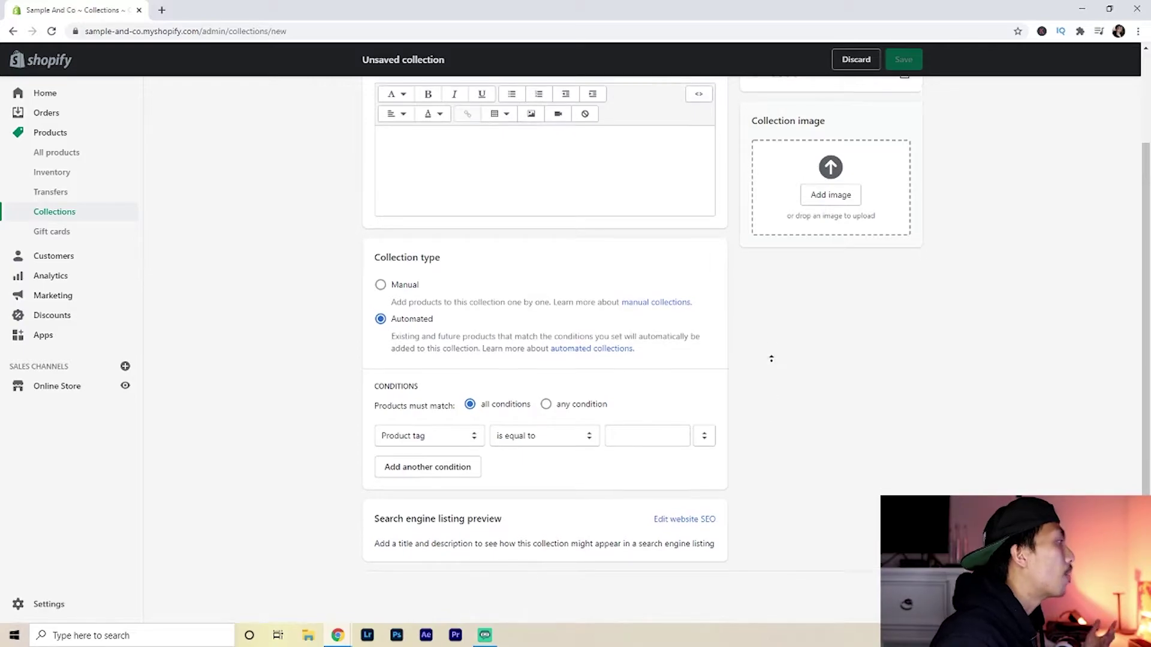
{"action": "scroll", "coordinate": [771, 371], "scroll_direction": "up", "scroll_amount": 2}
{"action": "scroll", "coordinate": [789, 378], "scroll_direction": "down", "scroll_amount": 2}
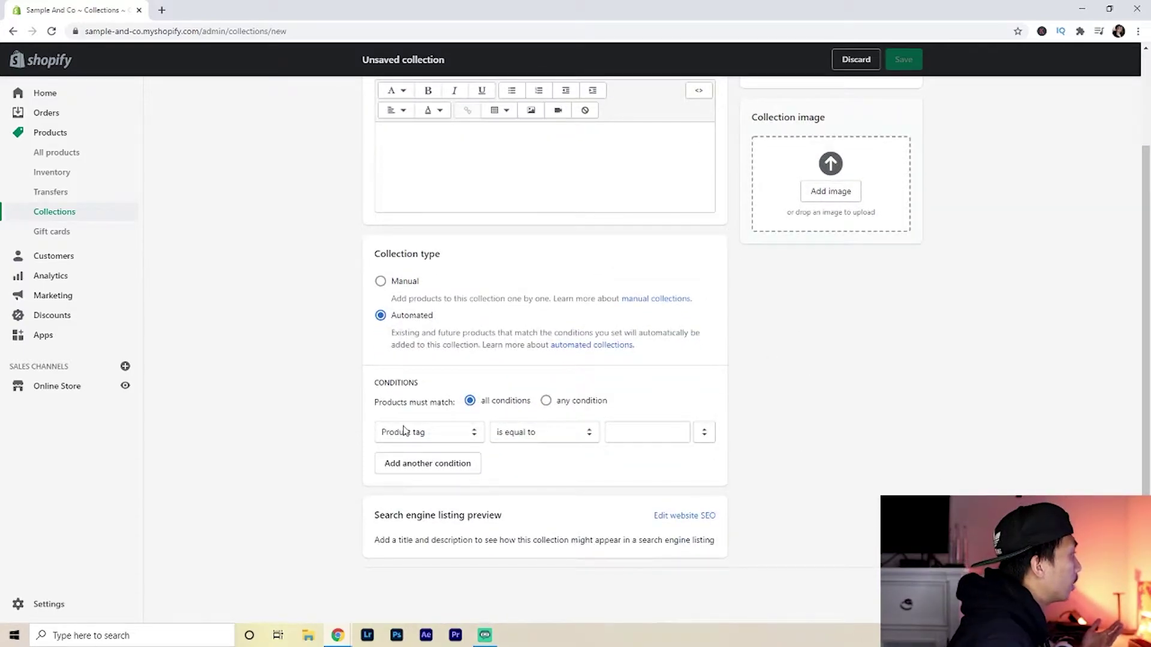
{"action": "left_click", "coordinate": [430, 430]}
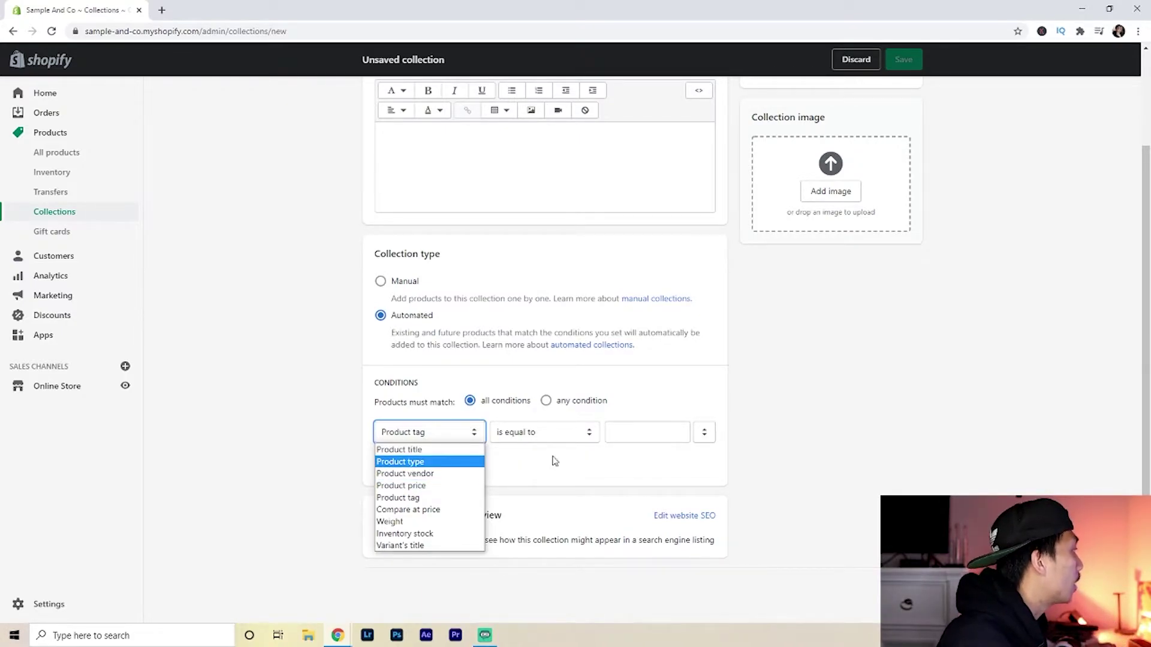
{"action": "left_click", "coordinate": [530, 471]}
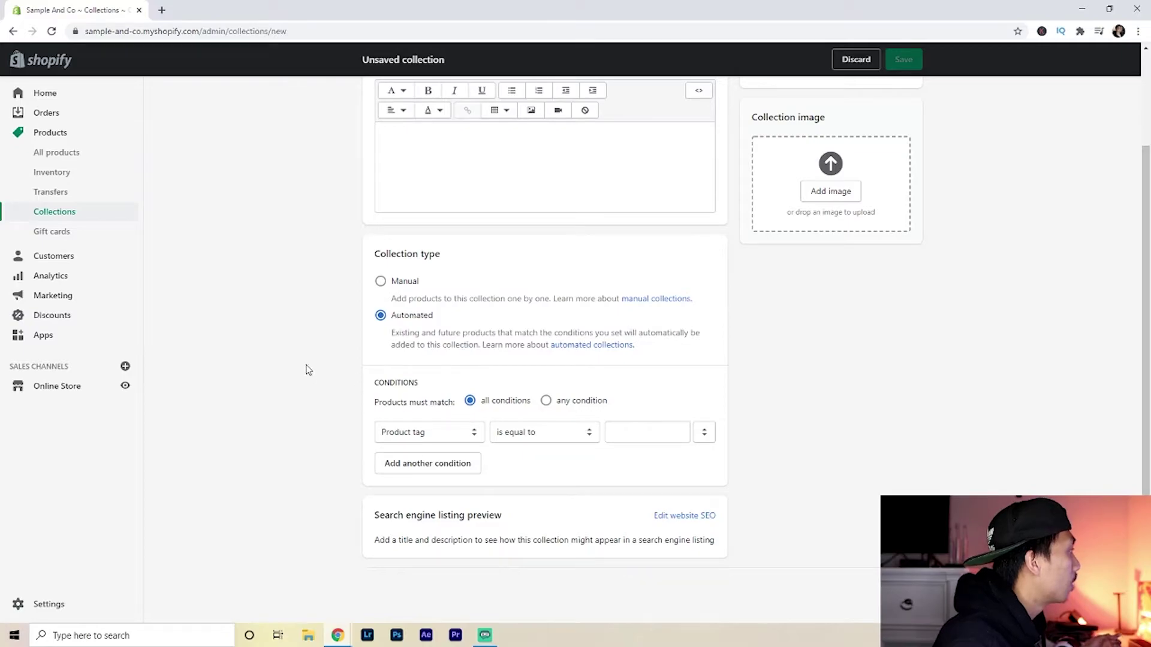
Add a second condition to the automated collection requiring the product price to be greater than $15.
{"action": "left_click", "coordinate": [444, 471]}
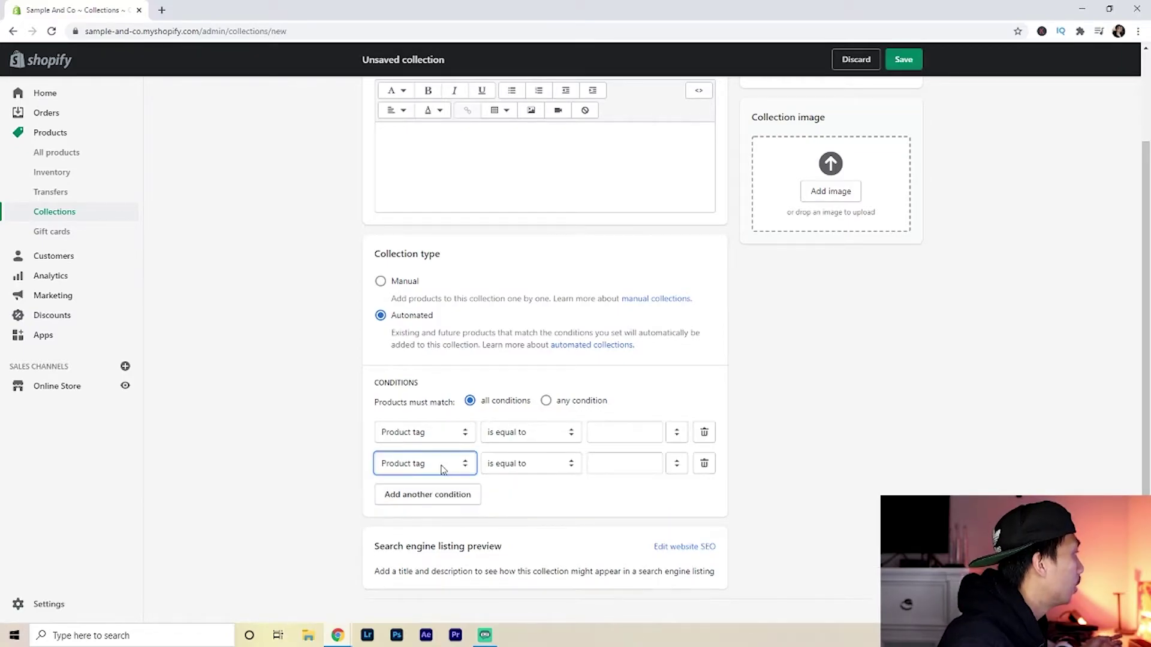
{"action": "left_click", "coordinate": [437, 471]}
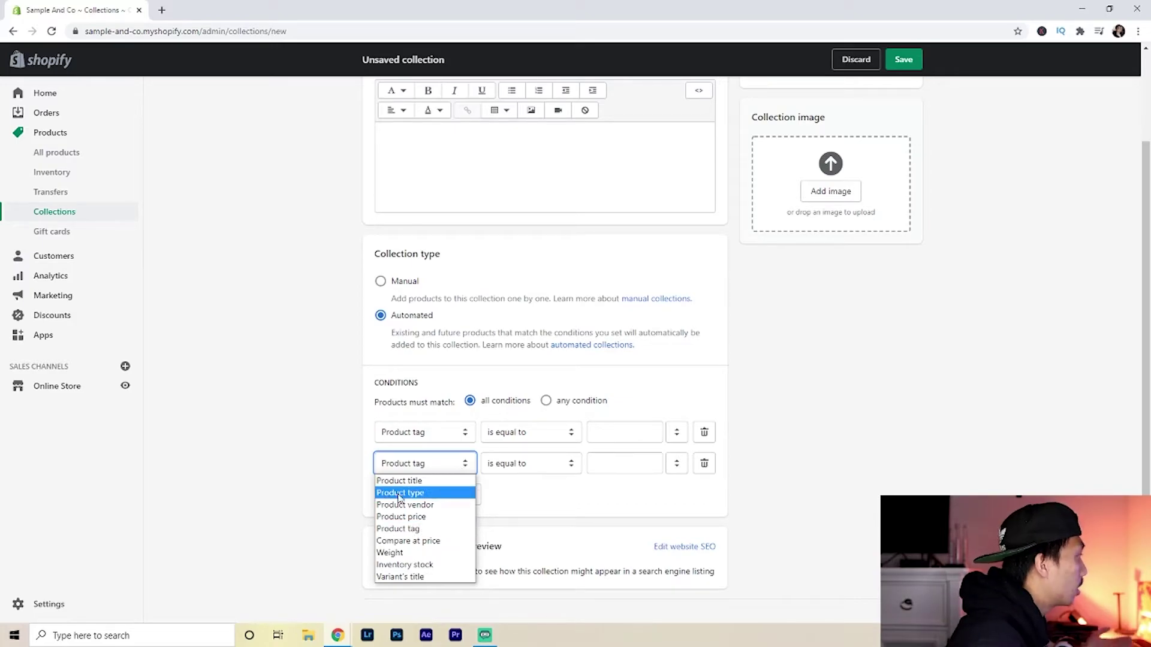
{"action": "left_click", "coordinate": [435, 517]}
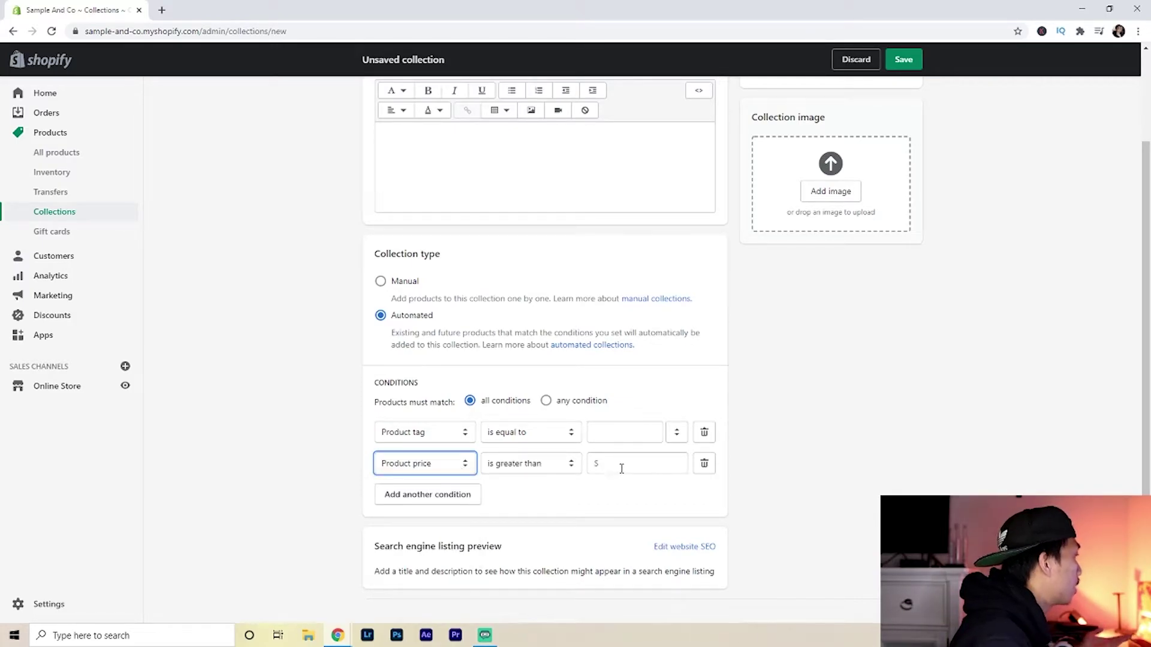
{"action": "left_click", "coordinate": [622, 466]}
{"action": "type", "text": "15"}
Set the first condition to require a product tag equal to "holiday".
{"action": "left_click", "coordinate": [419, 431]}
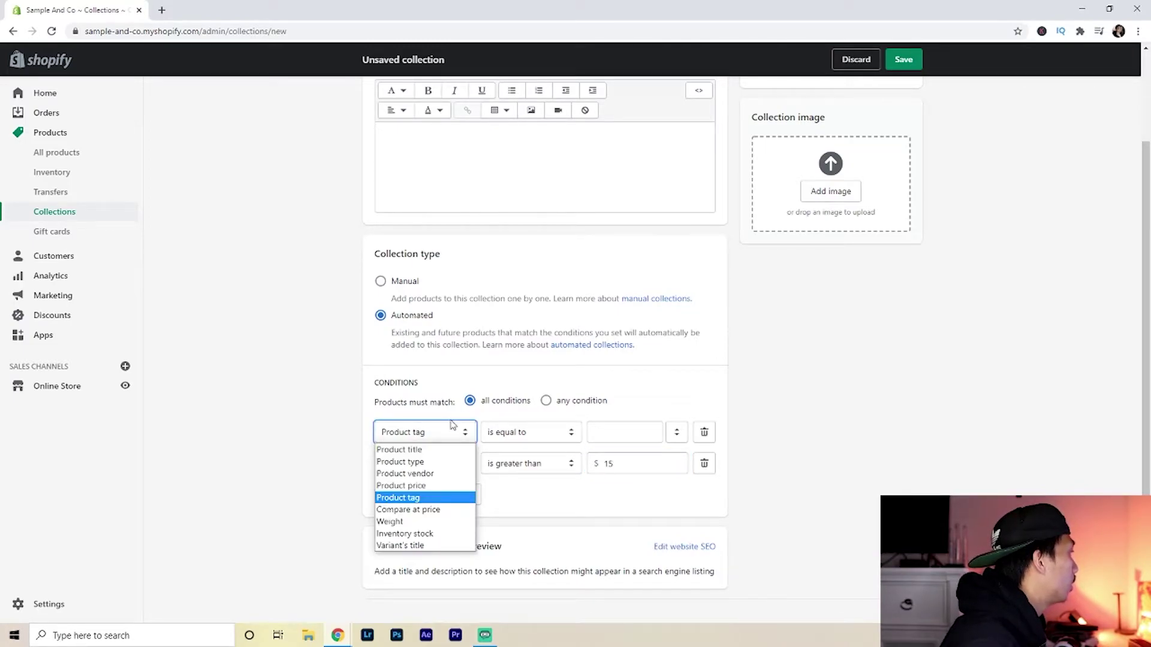
{"action": "left_click", "coordinate": [453, 499]}
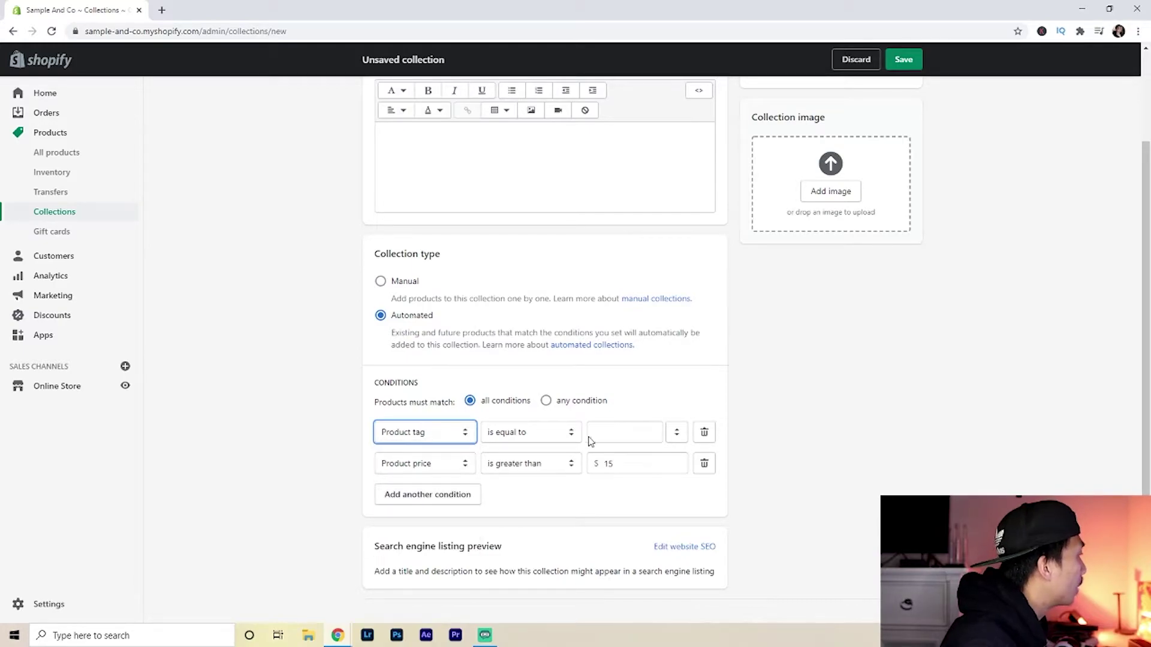
{"action": "left_click", "coordinate": [610, 434]}
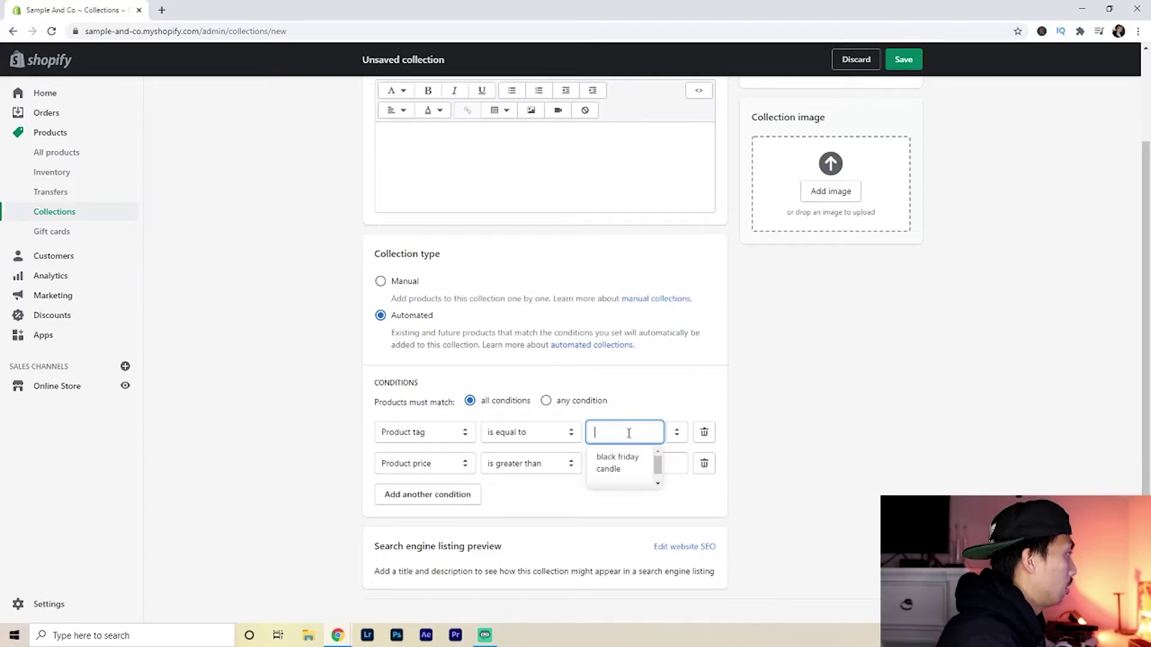
{"action": "type", "text": "holiday"}
{"action": "left_click", "coordinate": [774, 418]}
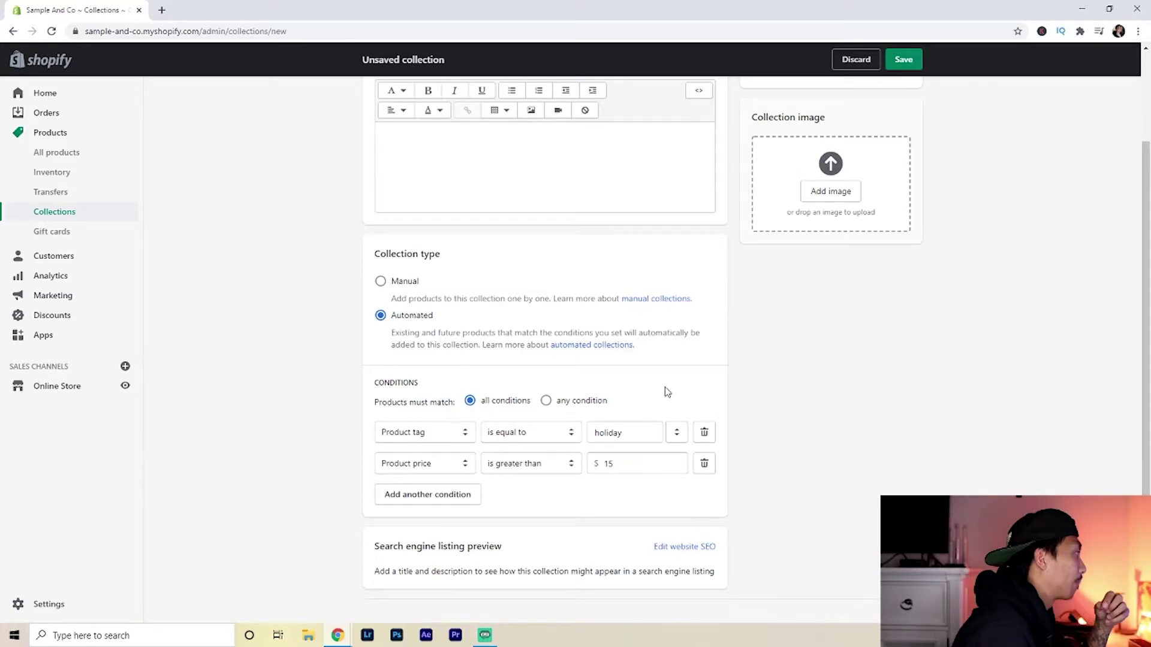
Open the website SEO fields of the collection's search engine listing for editing.
{"action": "scroll", "coordinate": [708, 408], "scroll_direction": "down", "scroll_amount": 1}
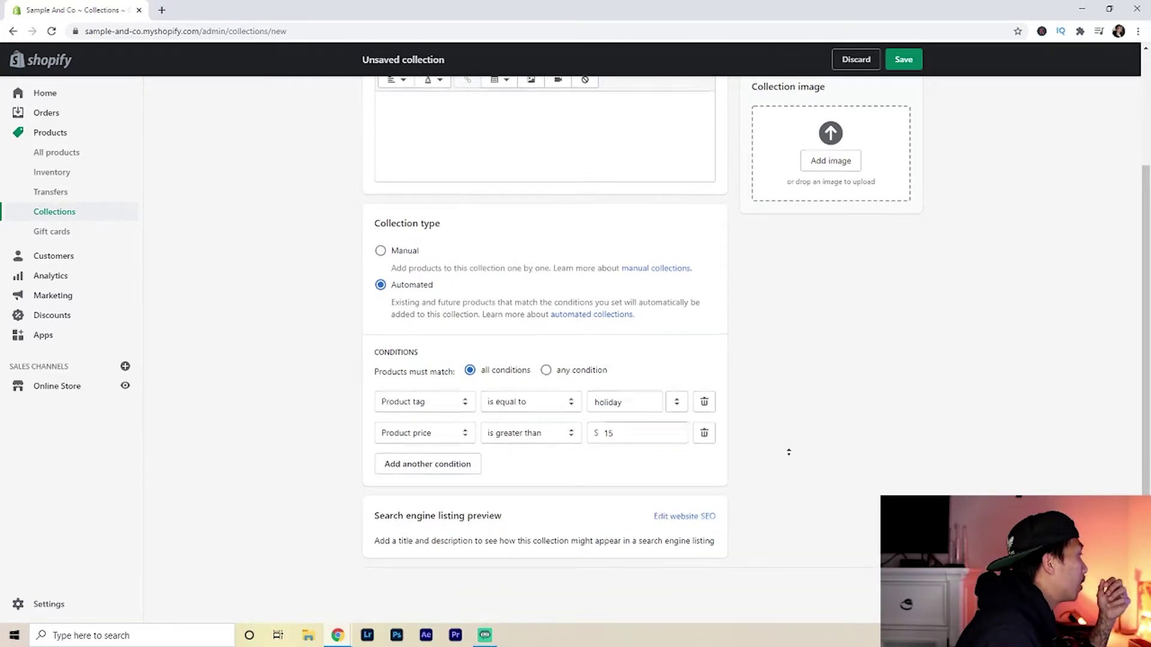
{"action": "scroll", "coordinate": [732, 357], "scroll_direction": "up", "scroll_amount": 3}
{"action": "scroll", "coordinate": [727, 367], "scroll_direction": "down", "scroll_amount": 3}
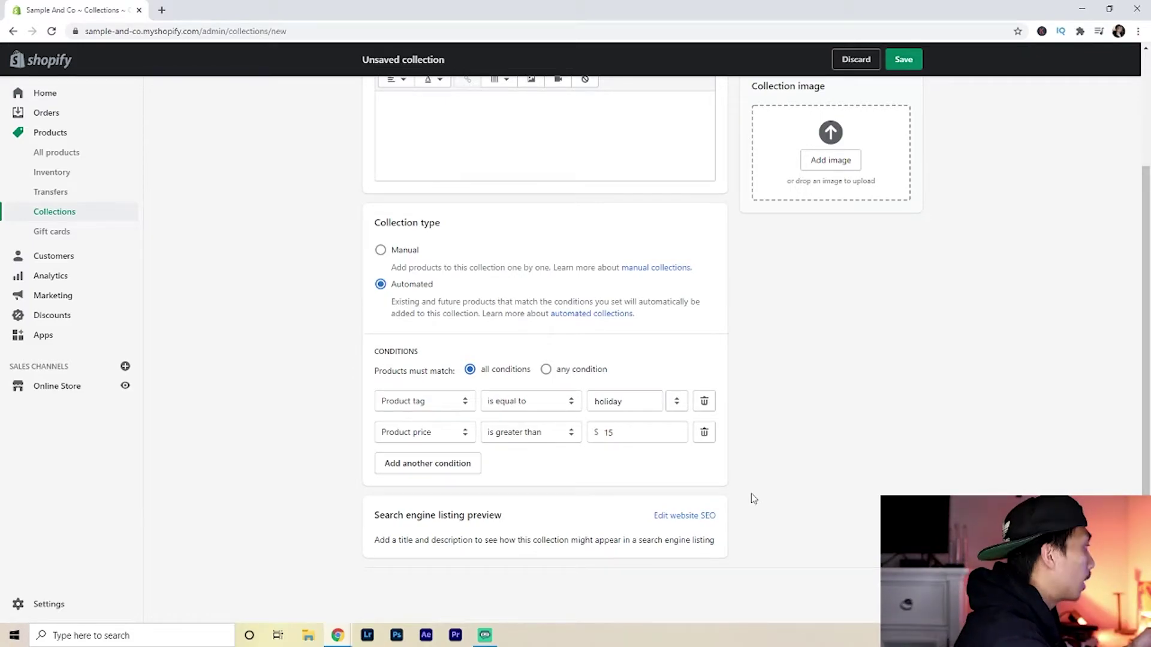
{"action": "left_click", "coordinate": [686, 516]}
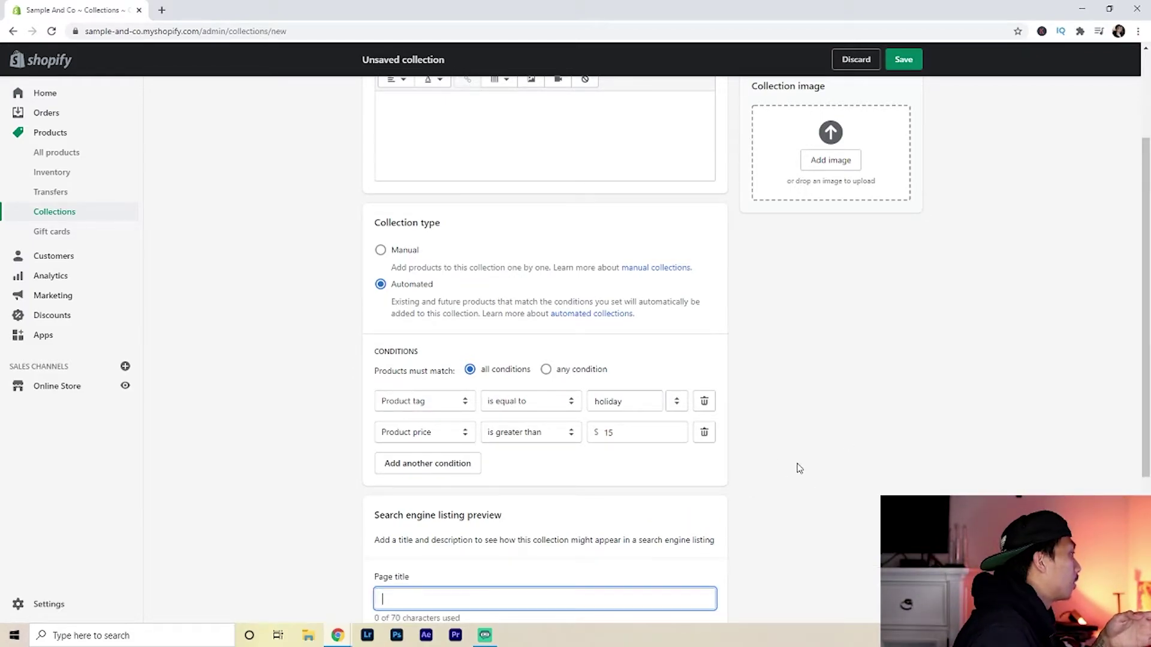
{"action": "scroll", "coordinate": [801, 471], "scroll_direction": "down", "scroll_amount": 4}
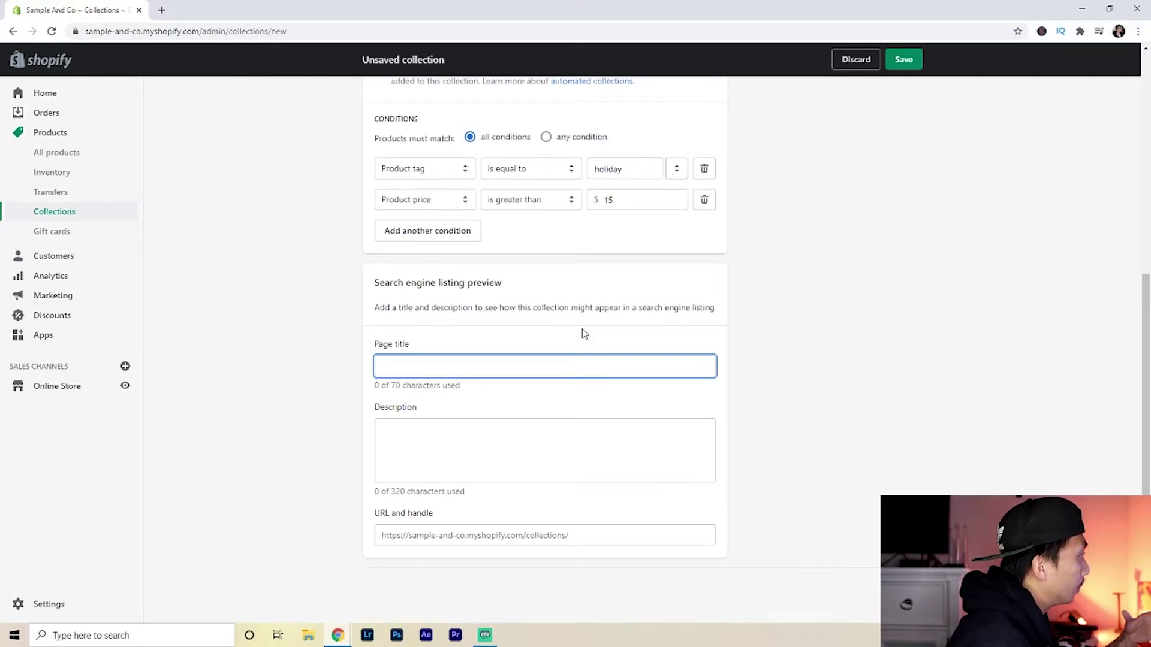
{"action": "left_click", "coordinate": [571, 363]}
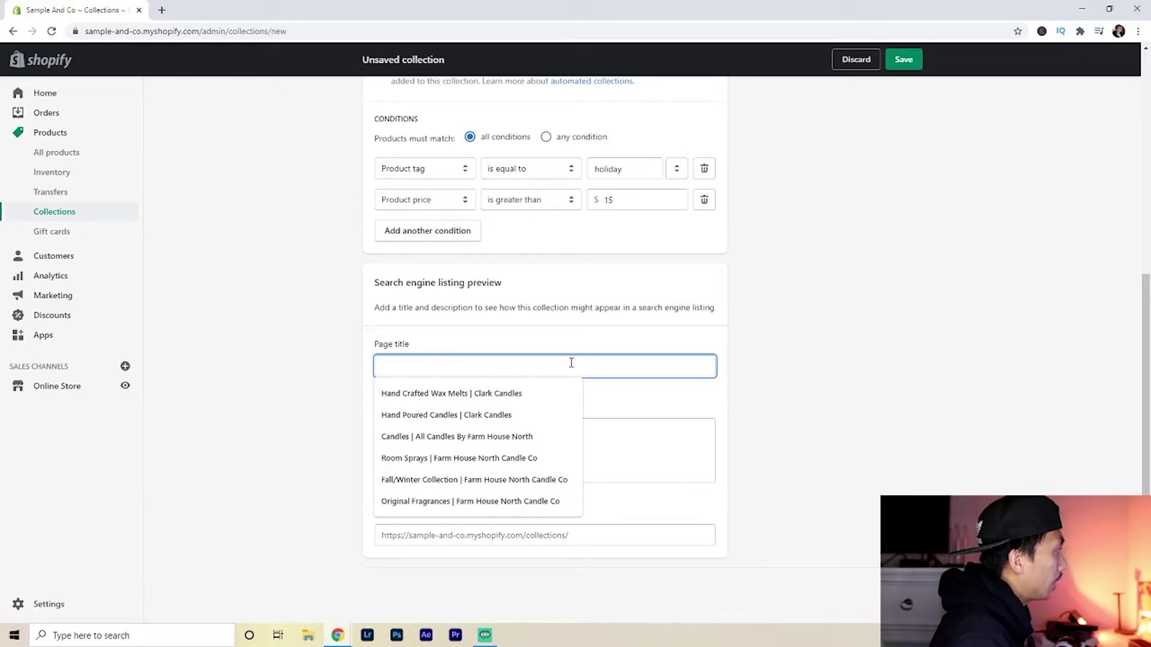
{"action": "left_click", "coordinate": [722, 339]}
{"action": "left_click", "coordinate": [652, 363]}
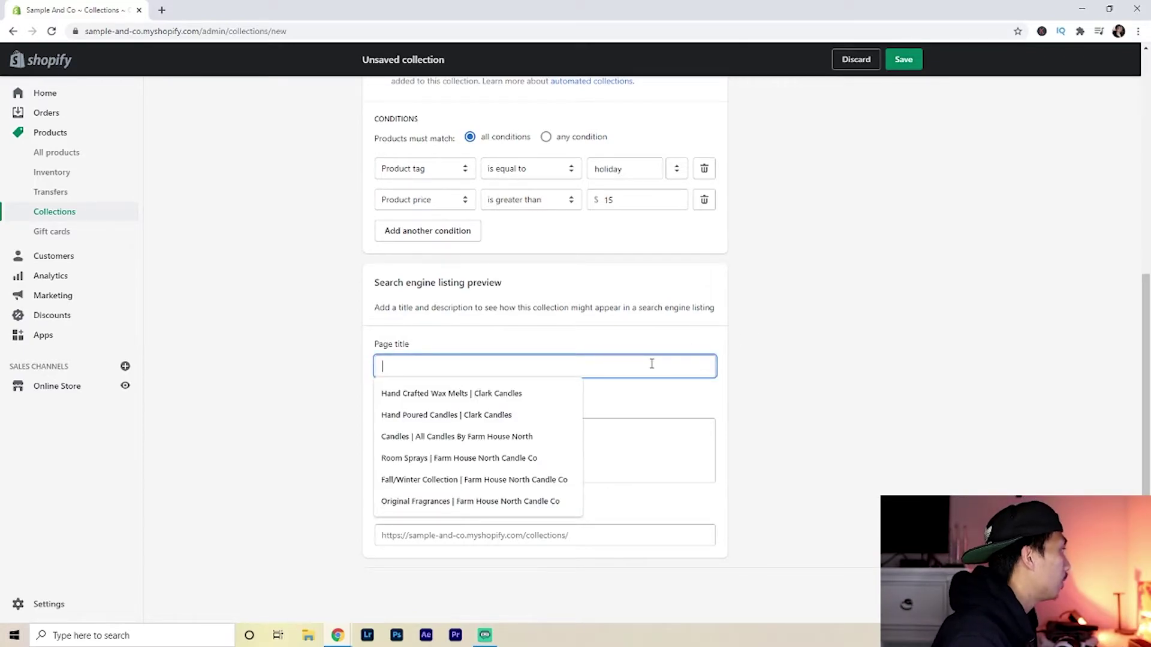
{"action": "left_click", "coordinate": [770, 358]}
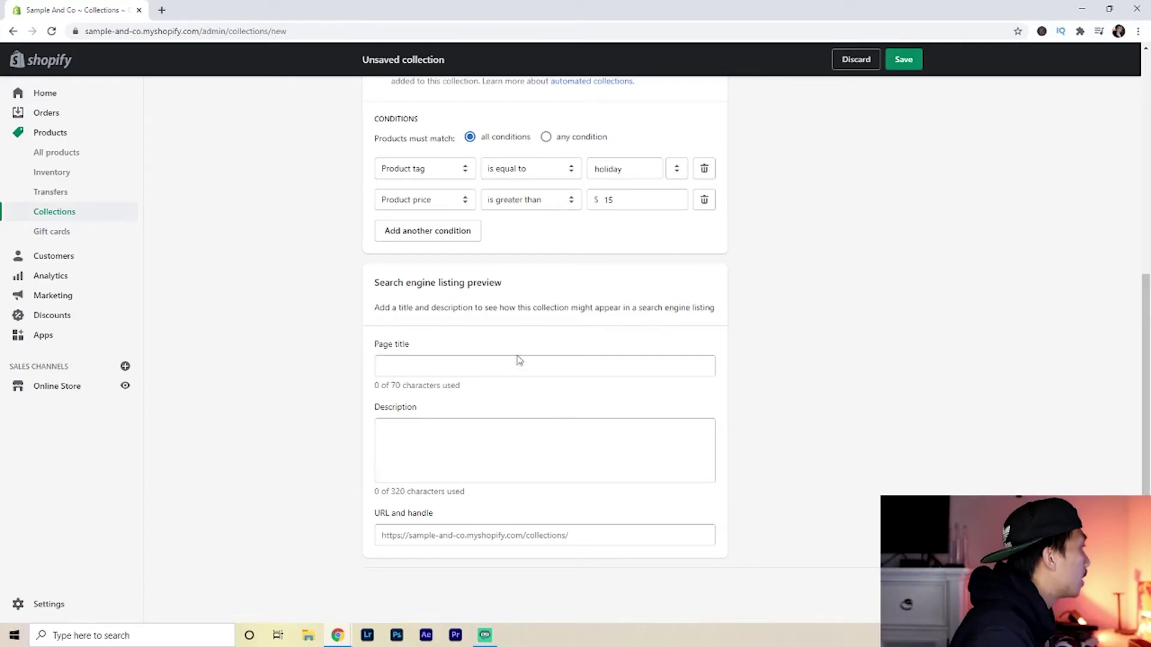
{"action": "left_click", "coordinate": [498, 364]}
{"action": "left_click", "coordinate": [776, 379]}
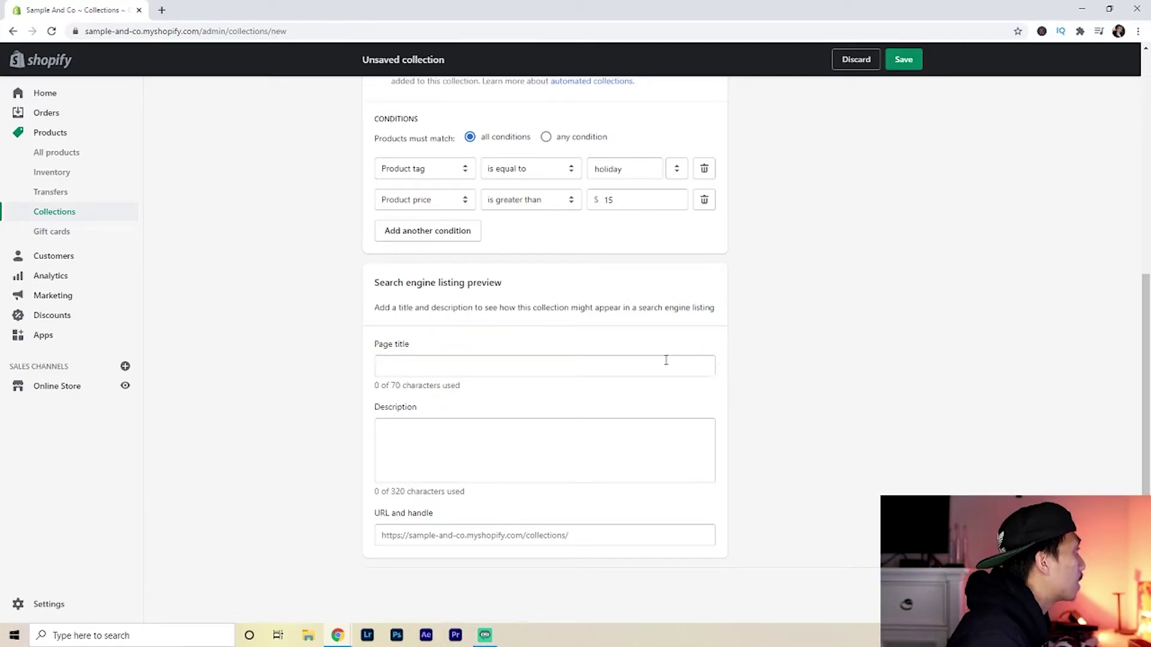
Enter "Hand Crafted Candles | Sample & Co" as the page title of the search engine listing.
{"action": "left_click", "coordinate": [642, 368]}
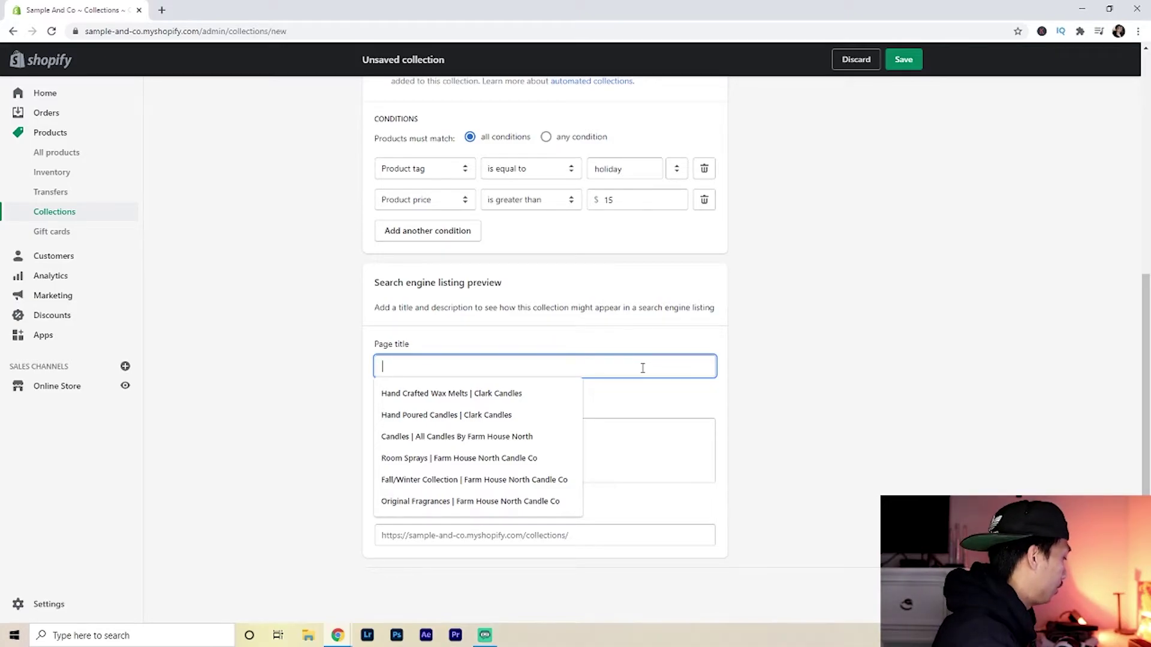
{"action": "type", "text": "Hand craf"}
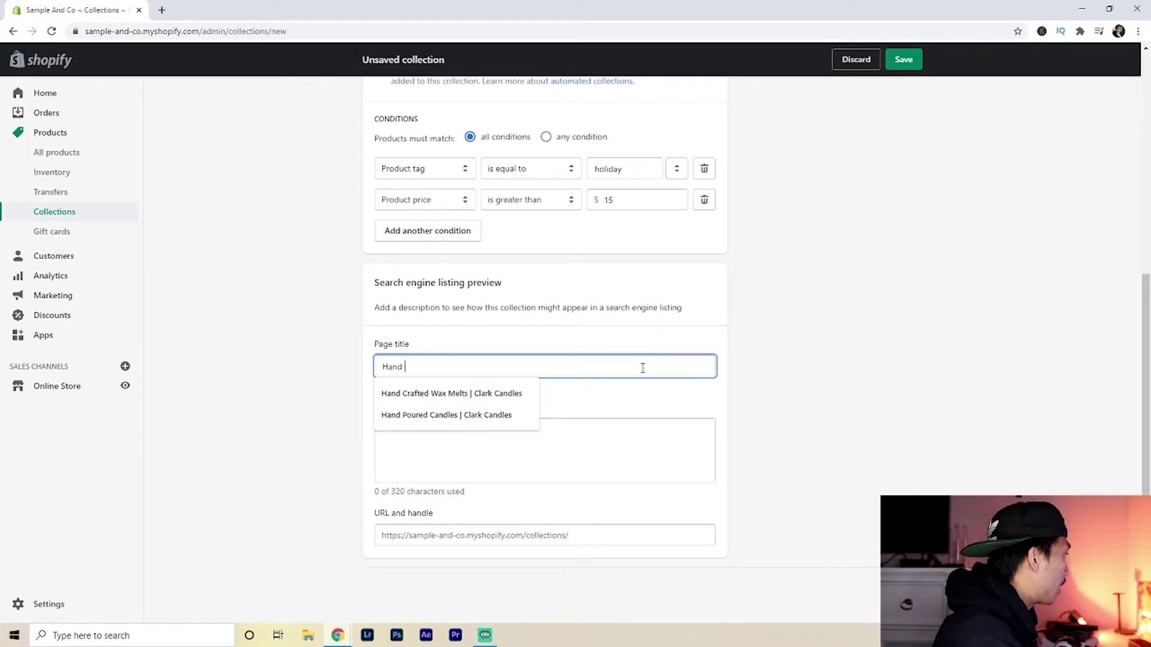
{"action": "key", "text": "BackSpace"}
{"action": "key", "text": "BackSpace"}
{"action": "key", "text": "BackSpace"}
{"action": "type", "text": "Crafted "}
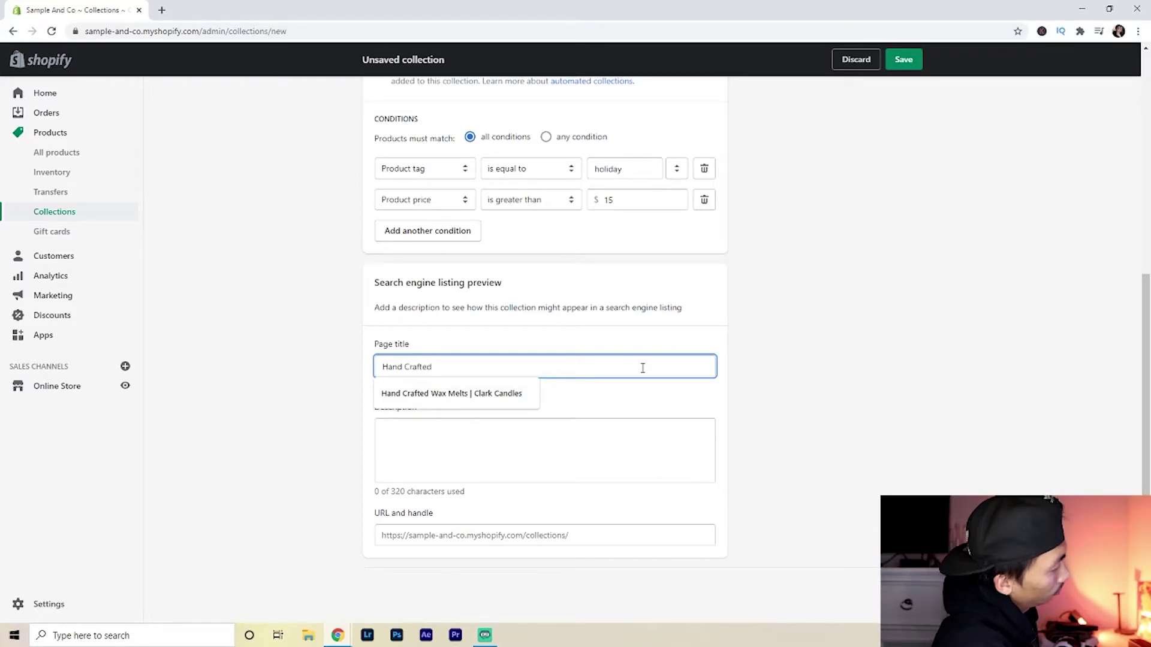
{"action": "type", "text": "Candles"}
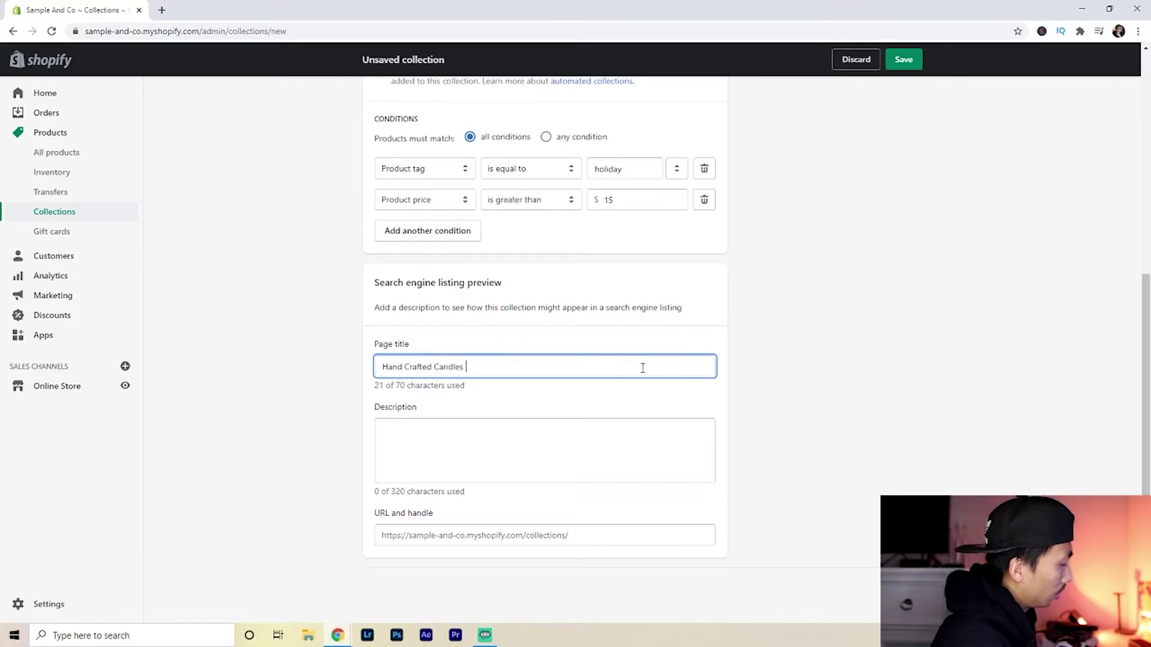
{"action": "type", "text": " | "}
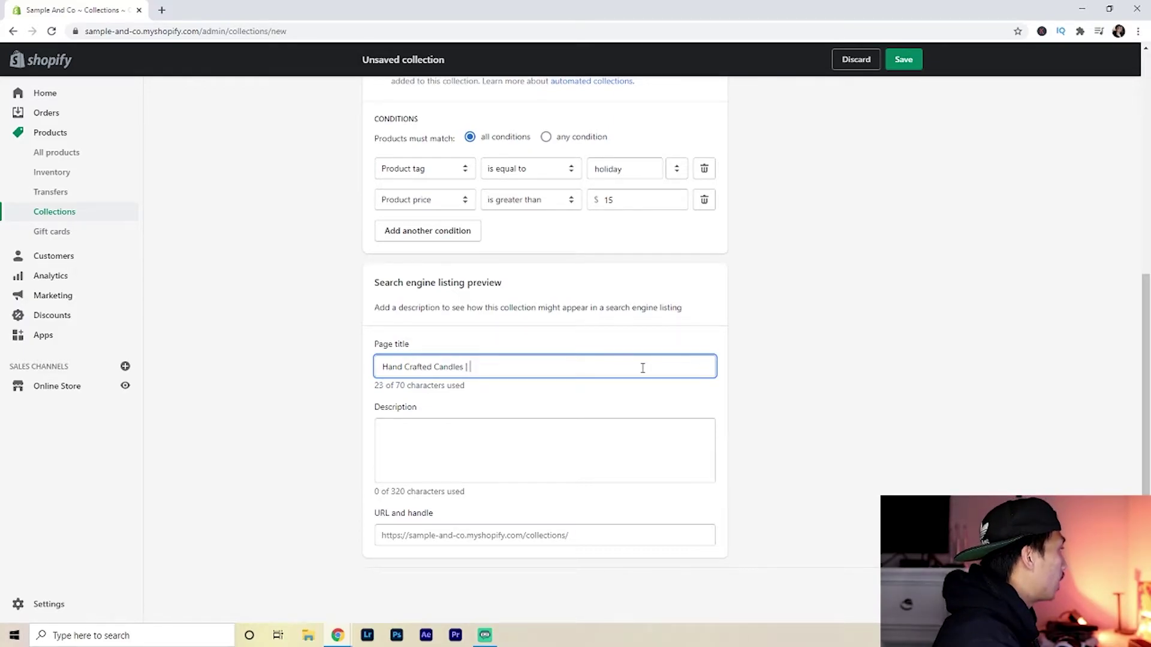
{"action": "type", "text": "Sample"}
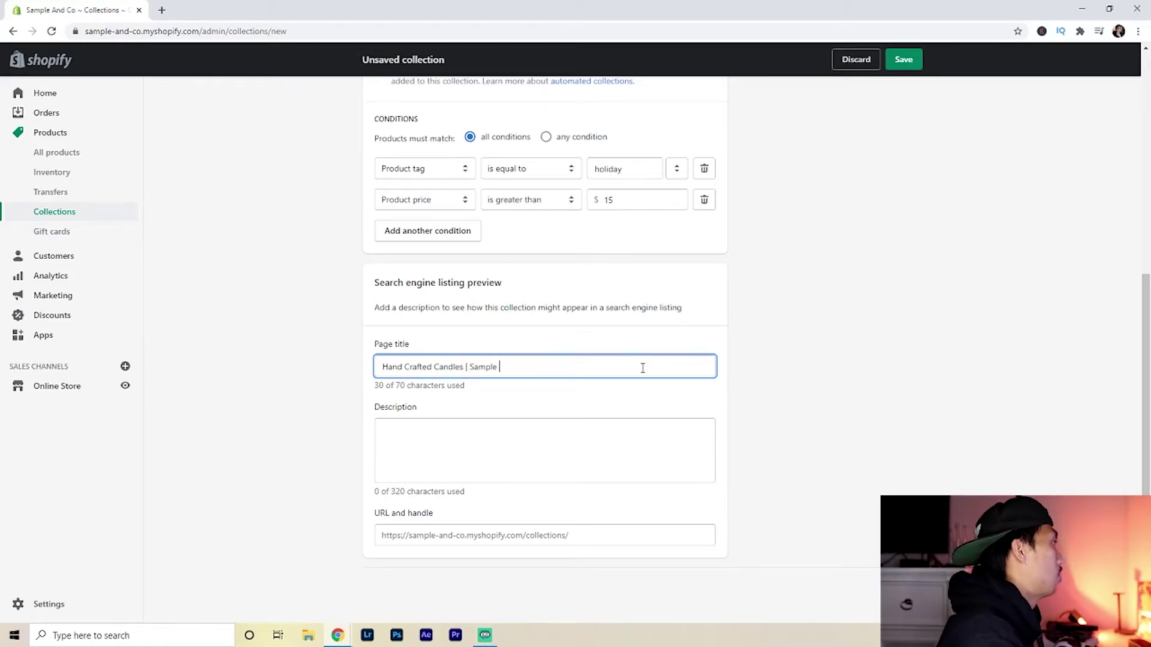
{"action": "type", "text": " & Co"}
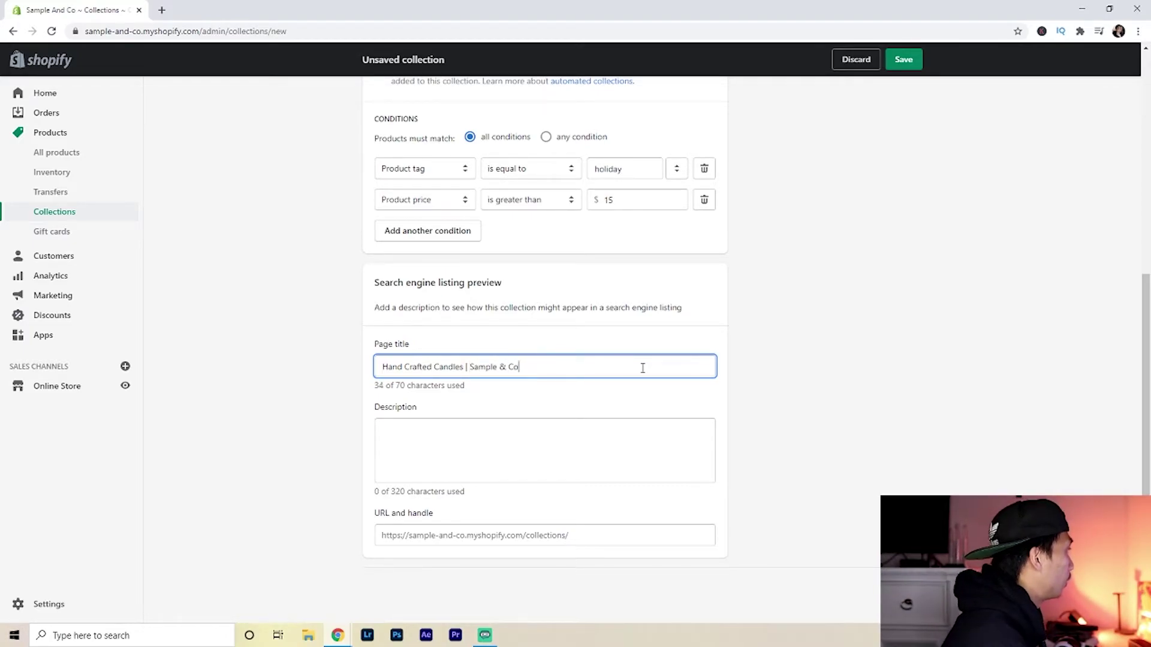
{"action": "left_click", "coordinate": [532, 442]}
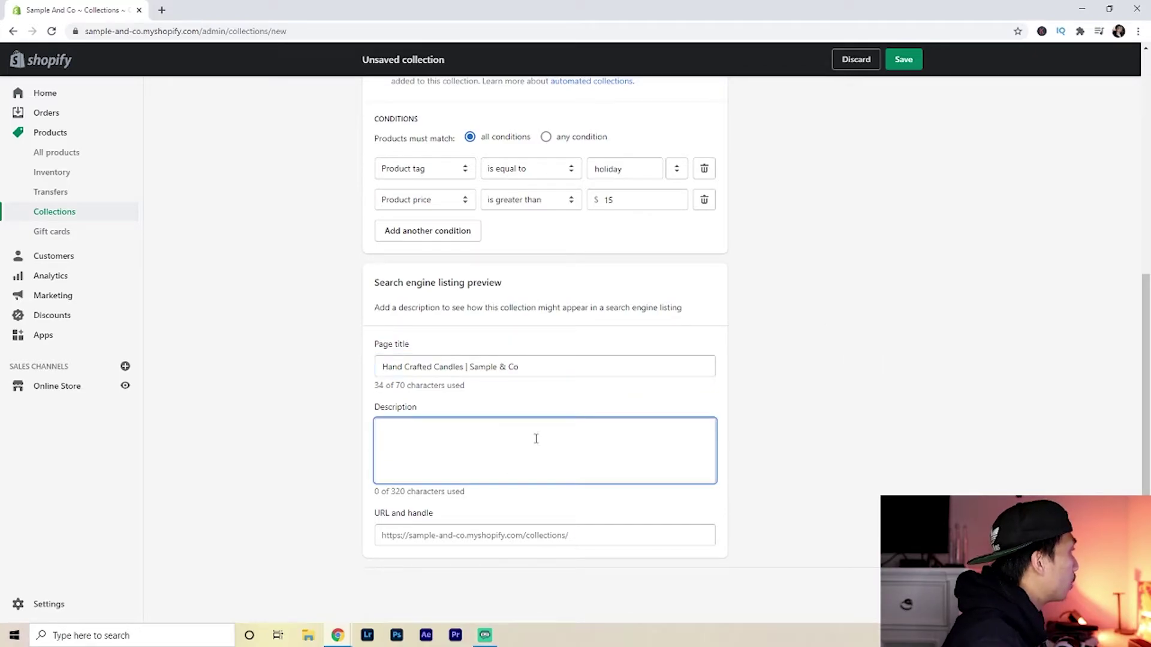
{"action": "scroll", "coordinate": [787, 421], "scroll_direction": "up", "scroll_amount": 7}
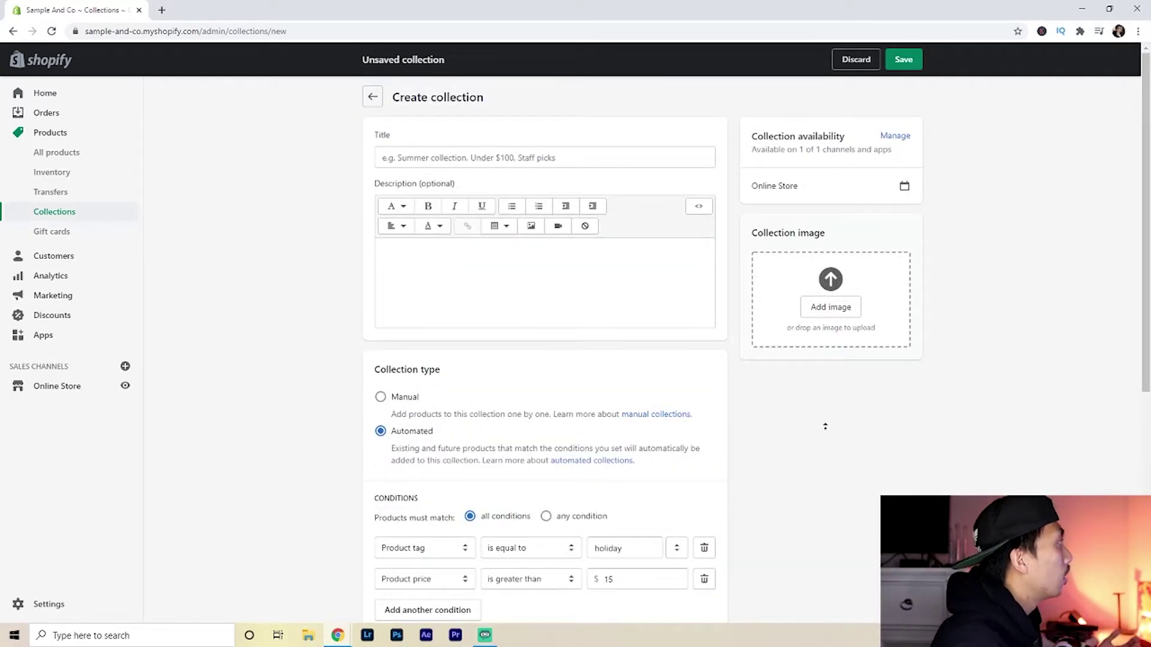
{"action": "scroll", "coordinate": [816, 425], "scroll_direction": "down", "scroll_amount": 6}
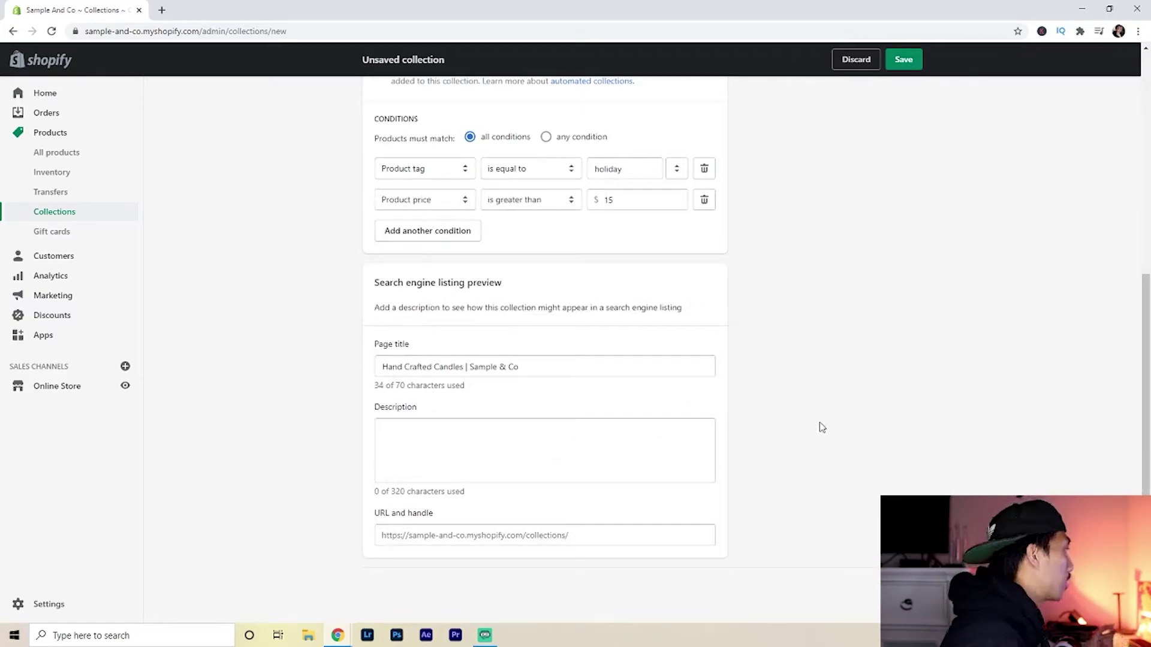
{"action": "left_click", "coordinate": [547, 454]}
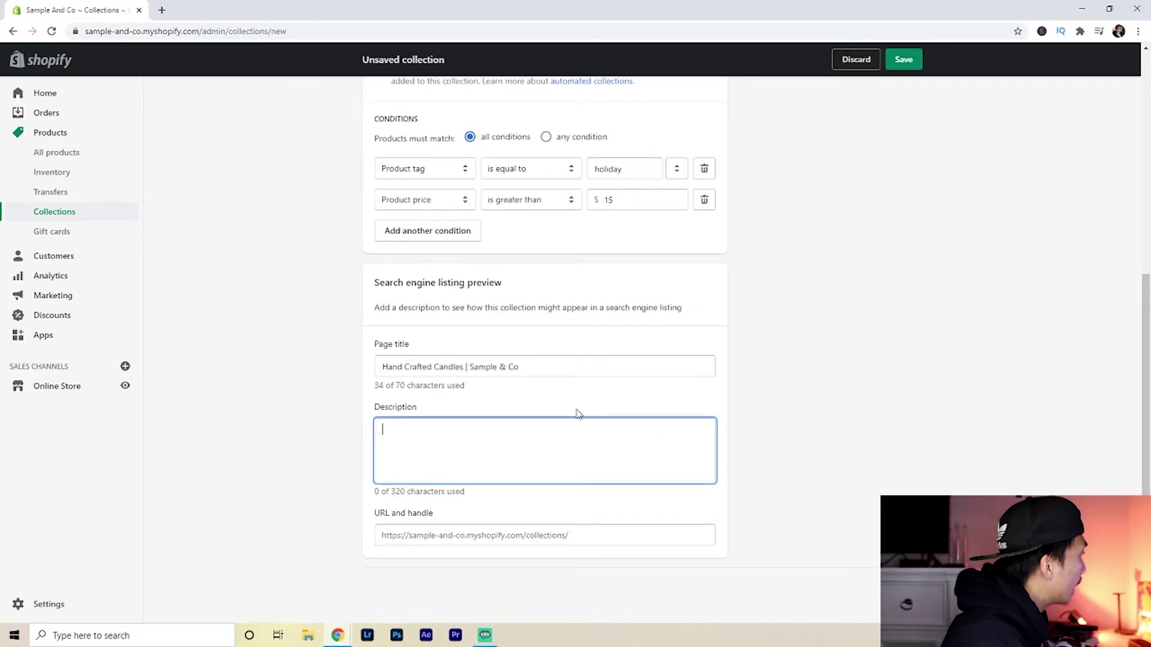
{"action": "left_click", "coordinate": [797, 503]}
{"action": "scroll", "coordinate": [514, 411], "scroll_direction": "up", "scroll_amount": 3}
{"action": "scroll", "coordinate": [685, 462], "scroll_direction": "down", "scroll_amount": 3}
Enter the search engine listing description "The best holiday collection for your friends and family for 2020.".
{"action": "left_click", "coordinate": [534, 442]}
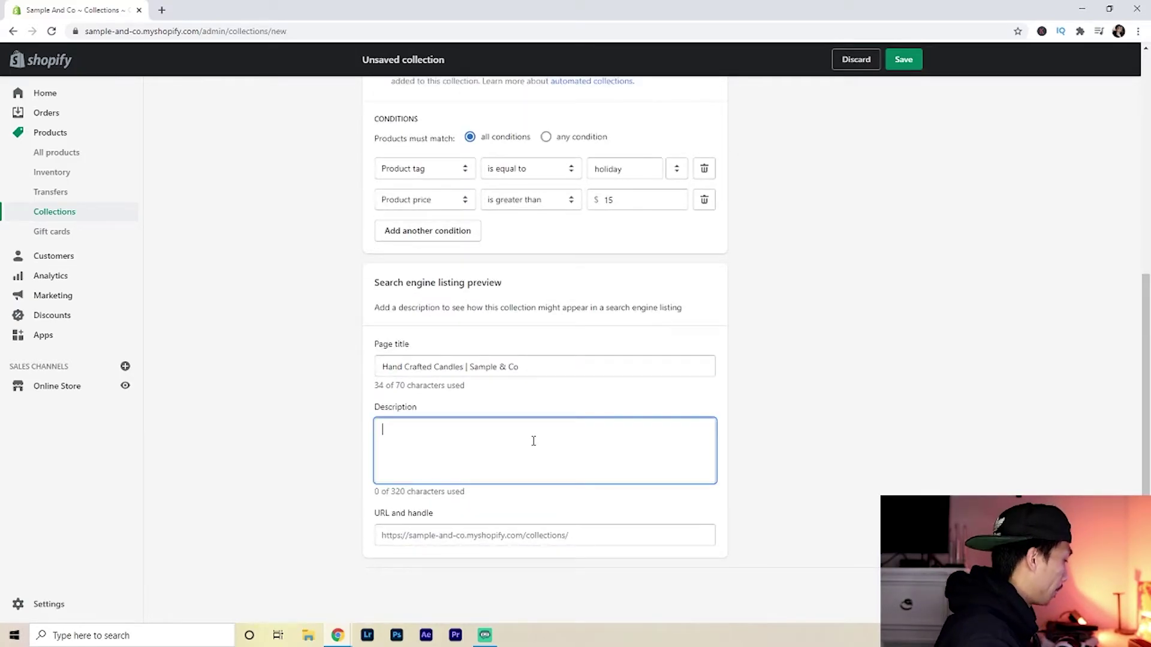
{"action": "type", "text": "The "}
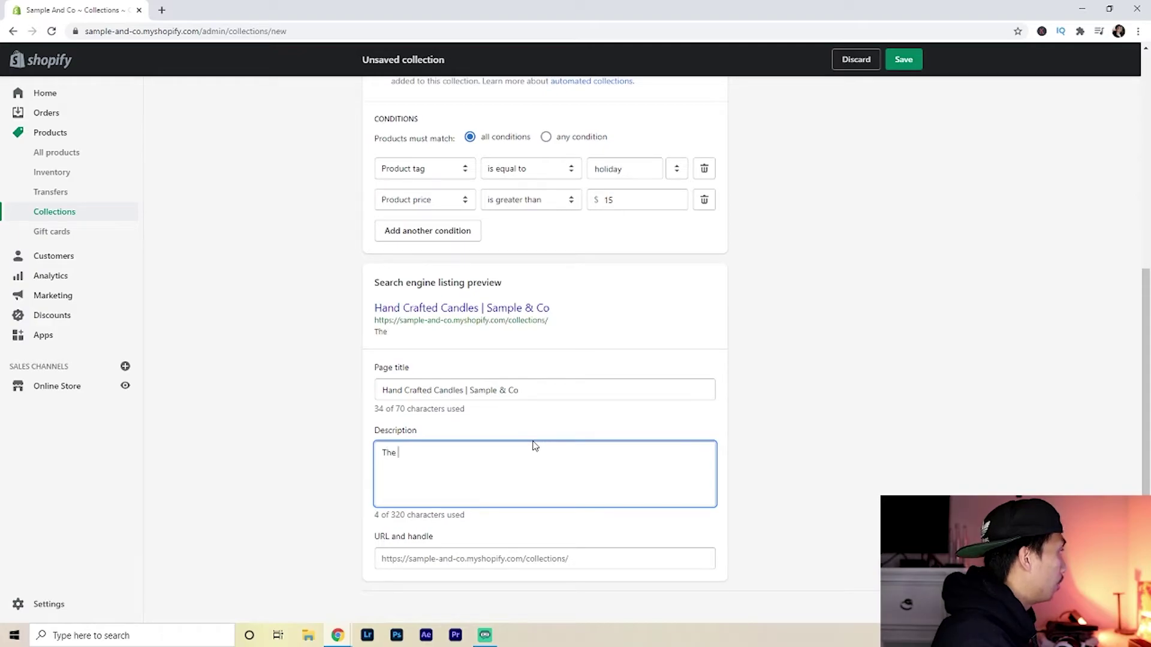
{"action": "type", "text": "best hol"}
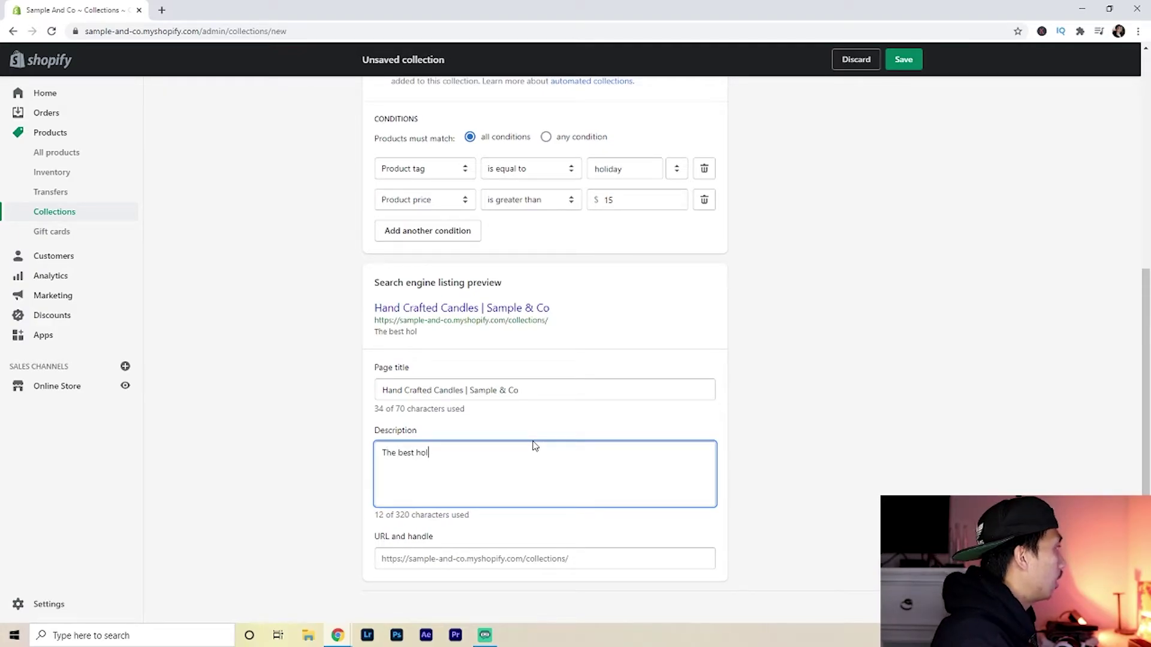
{"action": "type", "text": "iday col"}
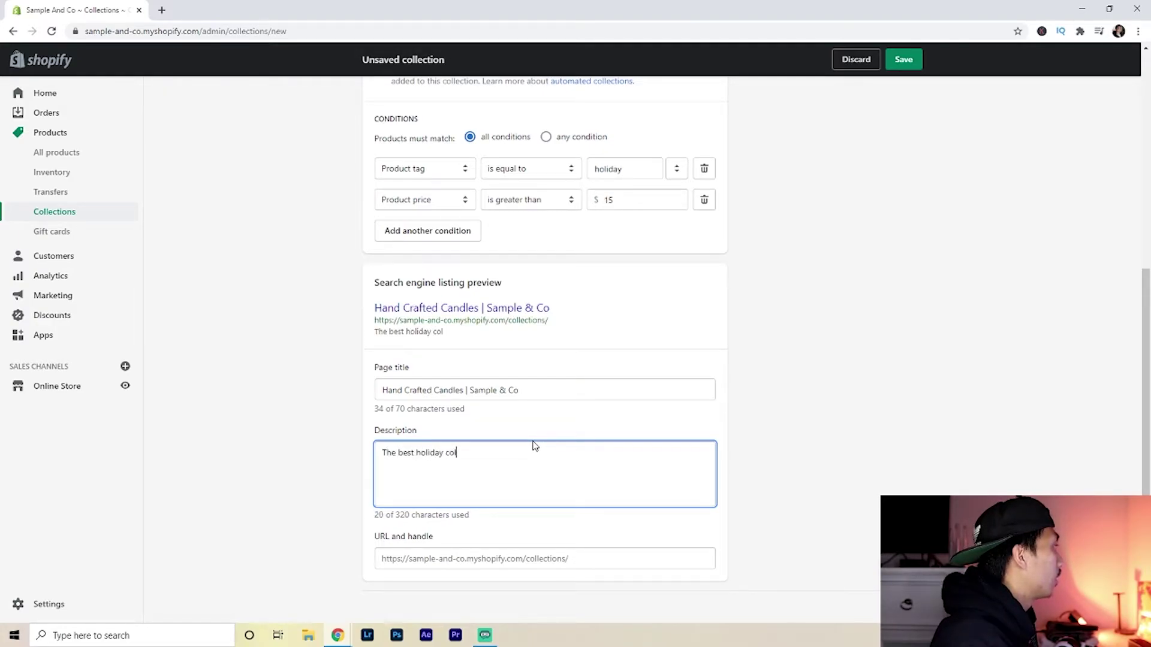
{"action": "type", "text": "lection for your firen"}
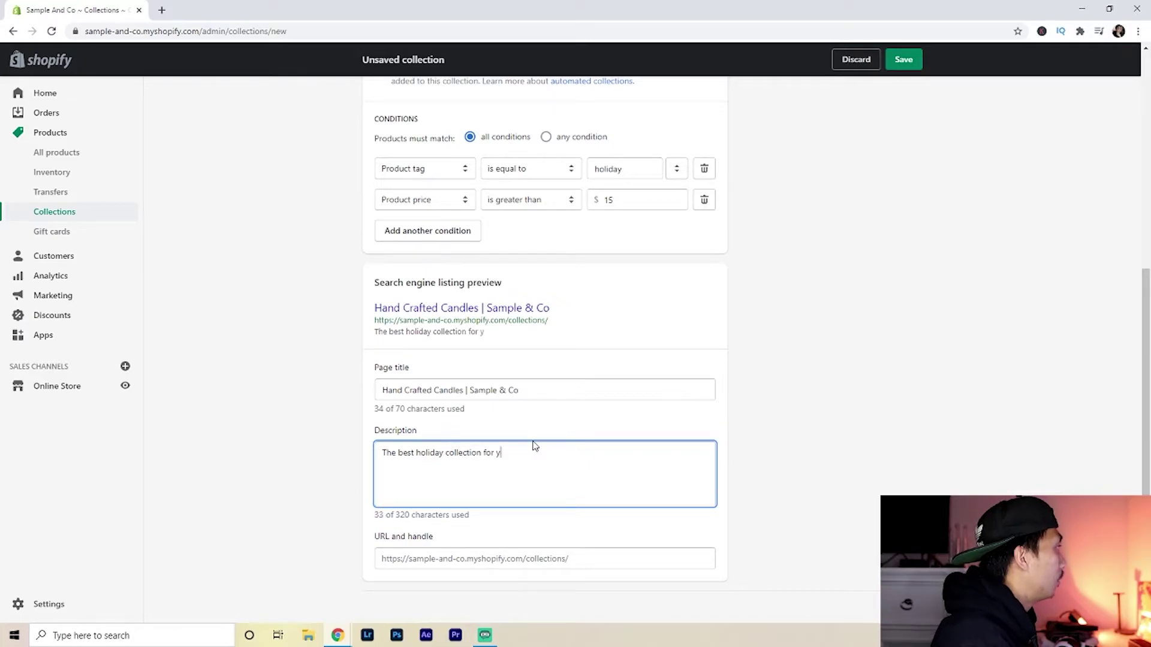
{"action": "key", "text": "BackSpace"}
{"action": "key", "text": "BackSpace"}
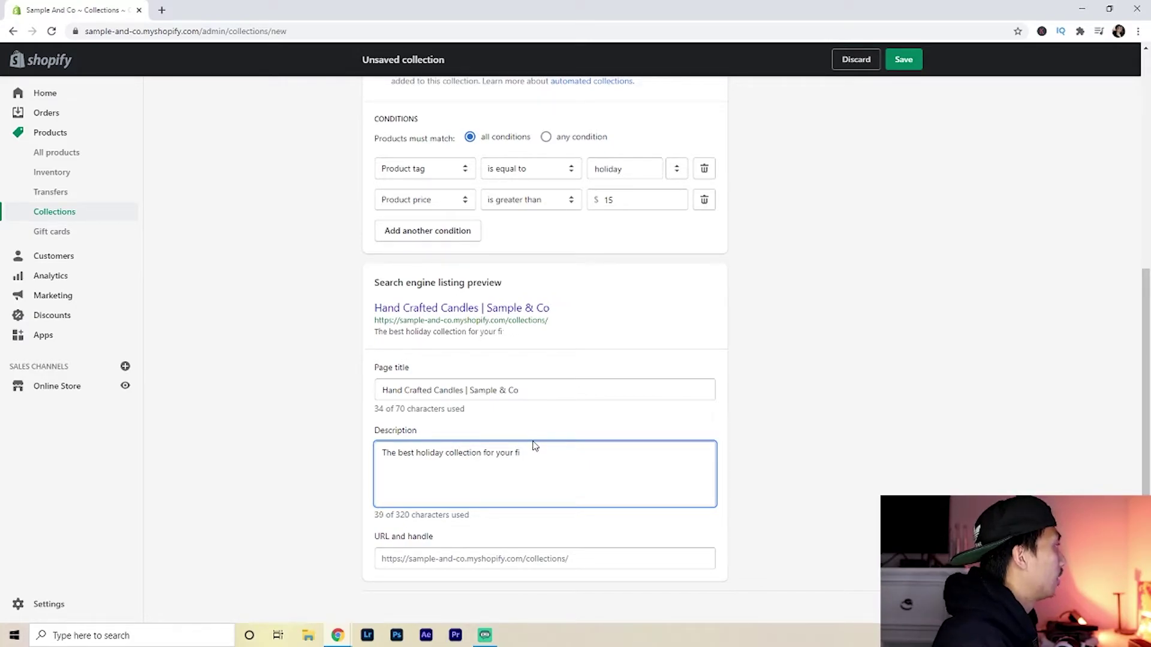
{"action": "type", "text": "ends and "}
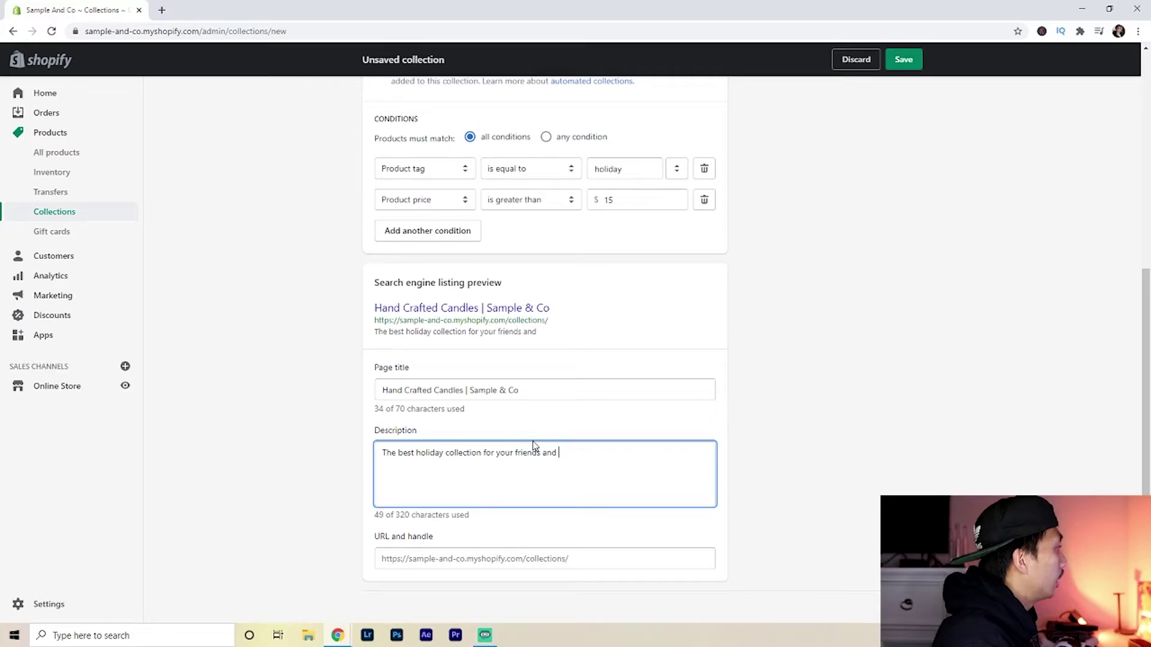
{"action": "type", "text": "family."}
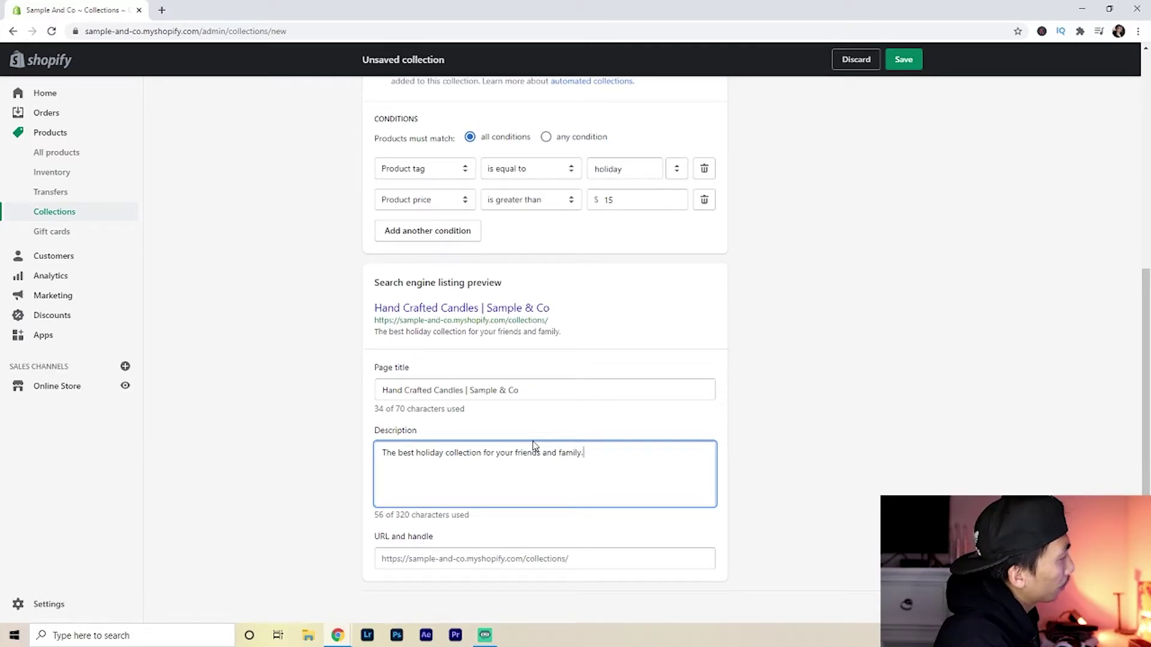
{"action": "key", "text": "BackSpace"}
{"action": "type", "text": " for "}
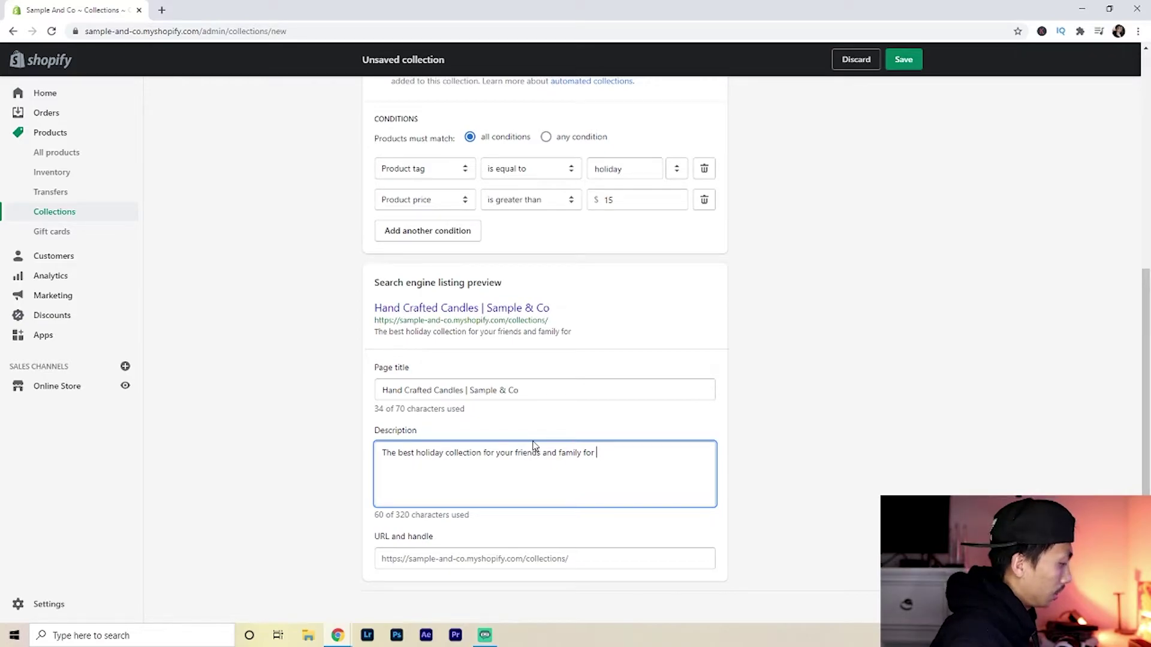
{"action": "type", "text": "2020."}
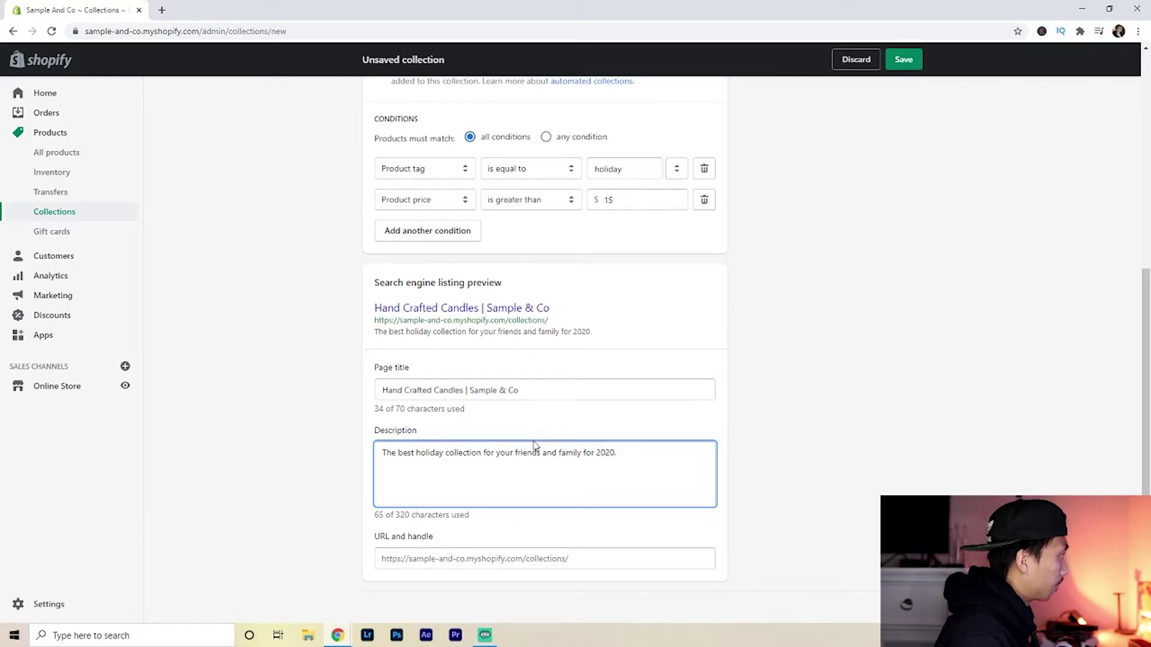
{"action": "left_click", "coordinate": [332, 417]}
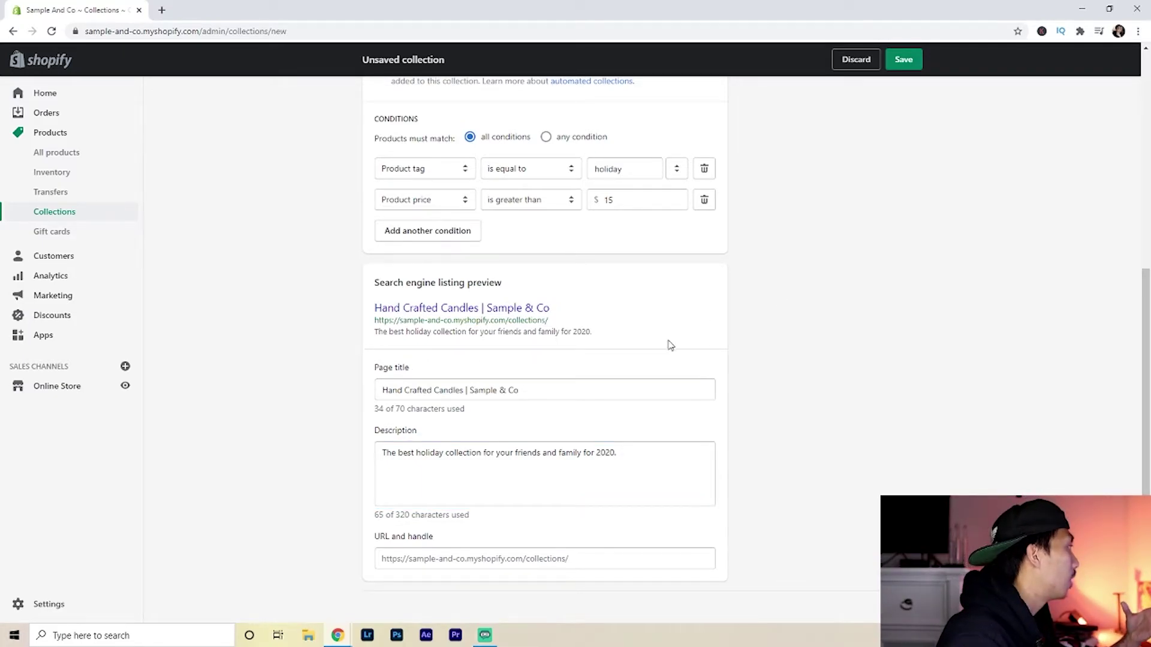
Review the page title and description entered for the search engine listing against its preview.
{"action": "scroll", "coordinate": [670, 346], "scroll_direction": "down", "scroll_amount": 1}
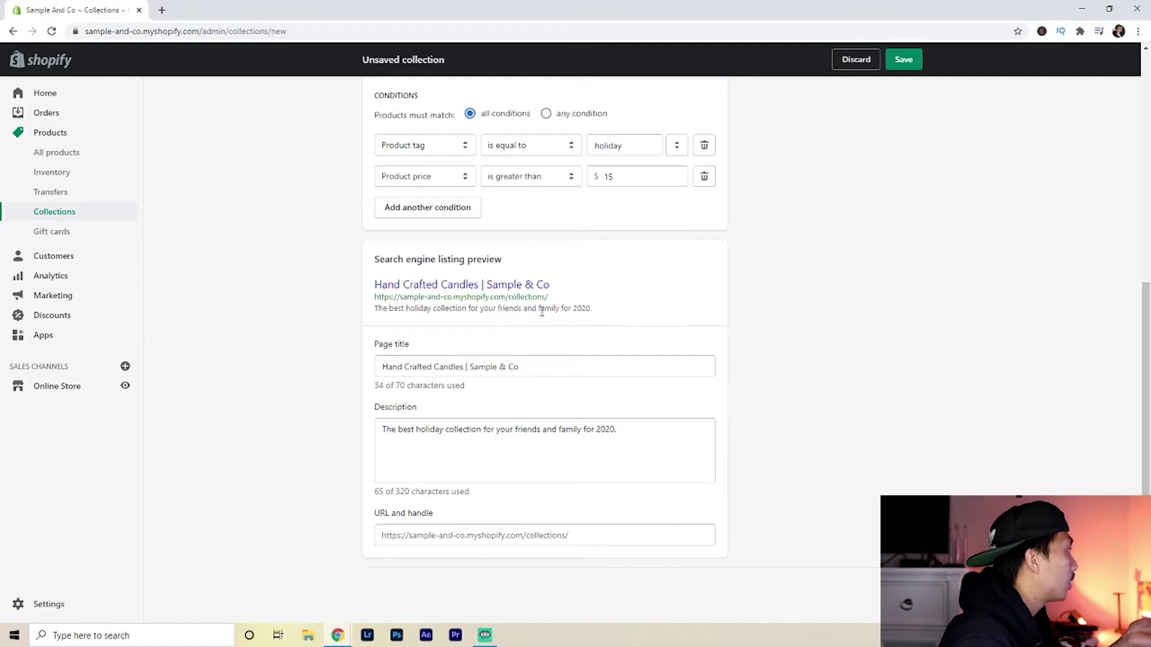
{"action": "left_click_drag", "start_coordinate": [530, 363], "coordinate": [362, 371]}
{"action": "left_click", "coordinate": [510, 411]}
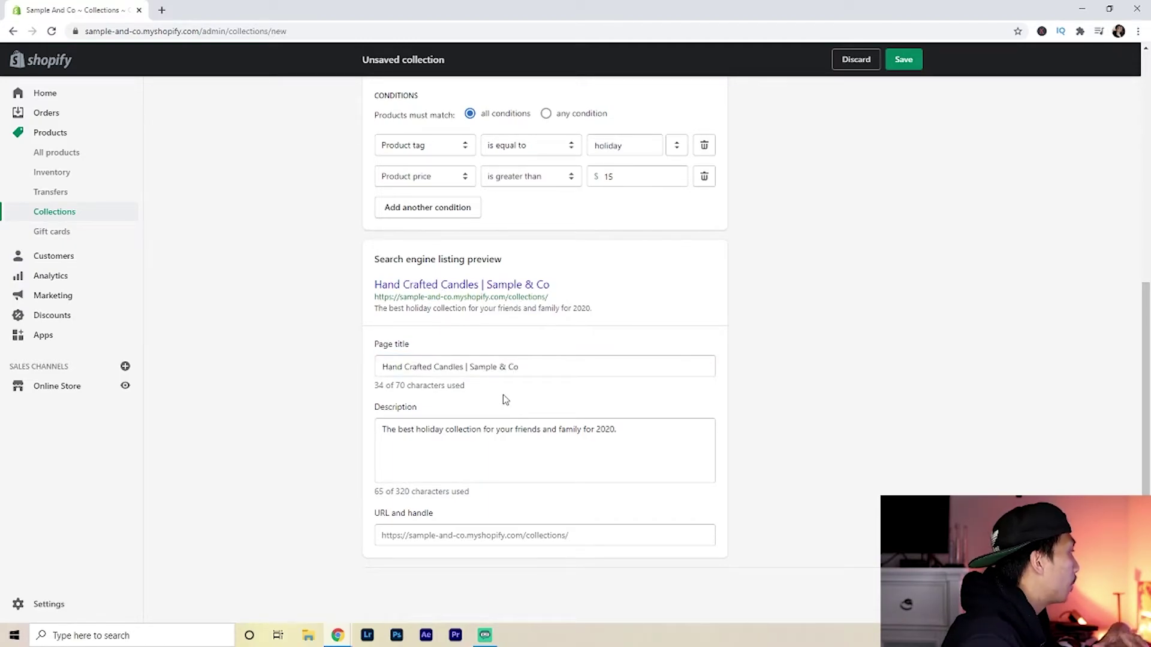
{"action": "left_click", "coordinate": [632, 434]}
{"action": "left_click_drag", "start_coordinate": [613, 436], "coordinate": [353, 453]}
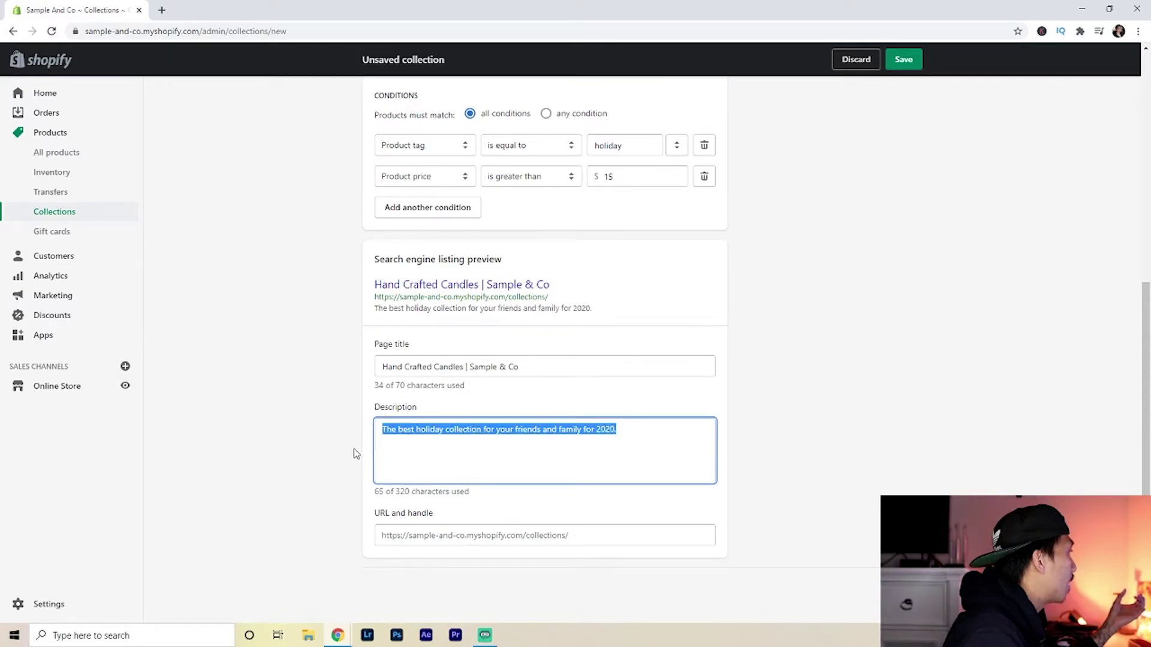
{"action": "left_click", "coordinate": [661, 450]}
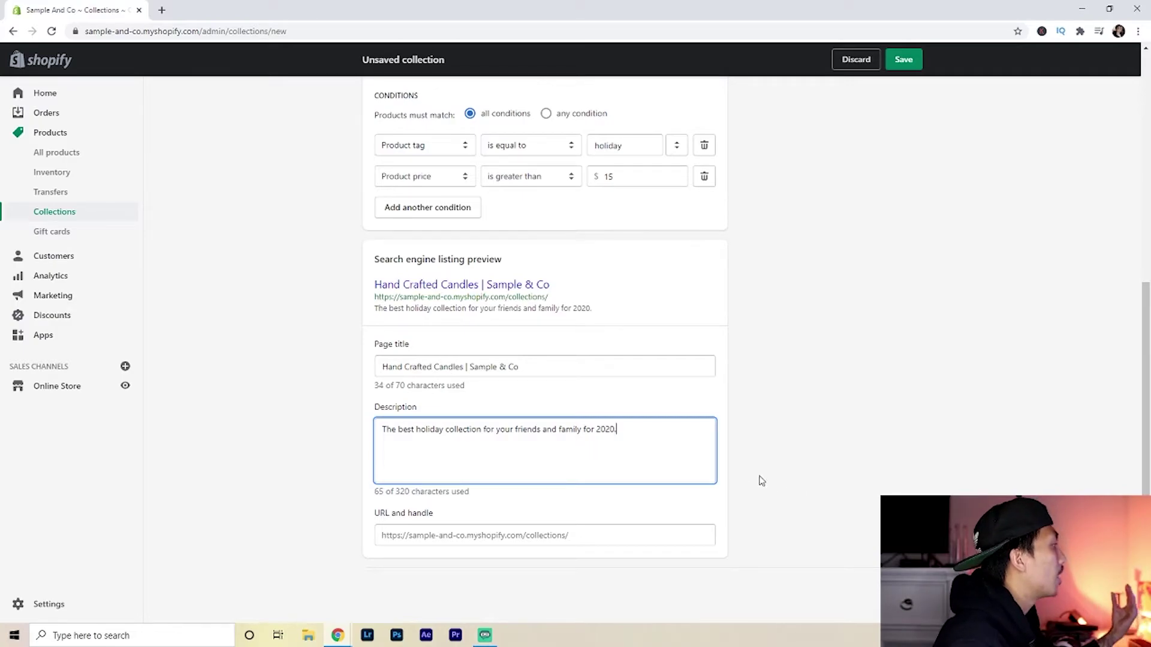
Title the new collection "Holiday Collection".
{"action": "middle_click", "coordinate": [849, 485]}
{"action": "scroll", "coordinate": [850, 485], "scroll_direction": "up", "scroll_amount": 7}
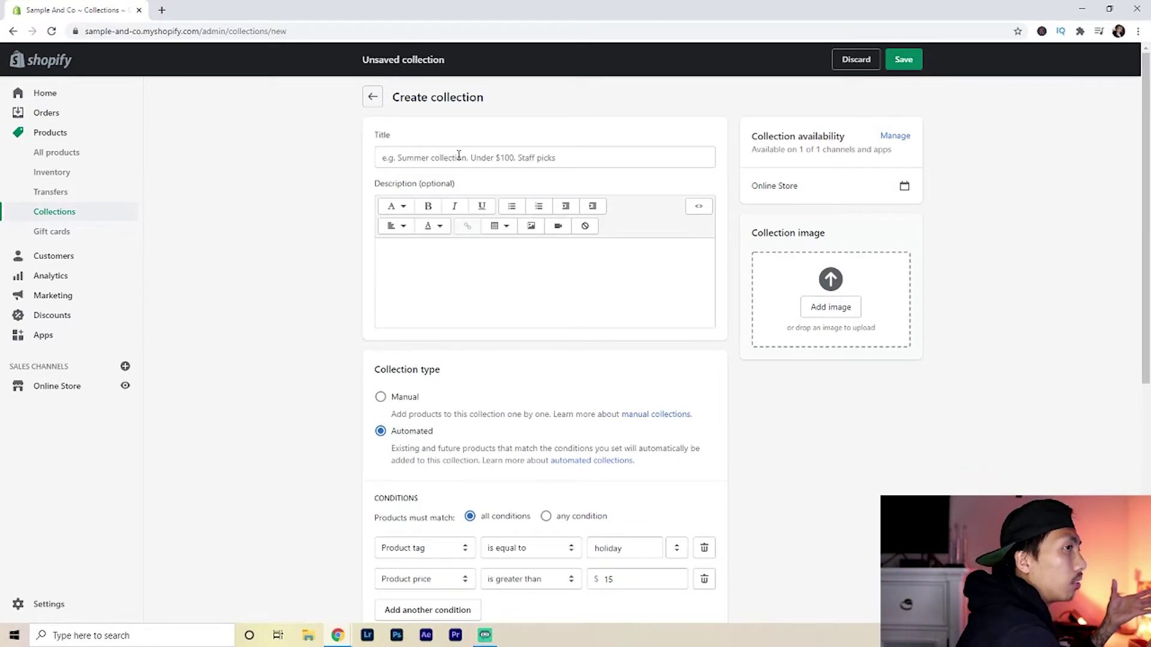
{"action": "left_click", "coordinate": [458, 157]}
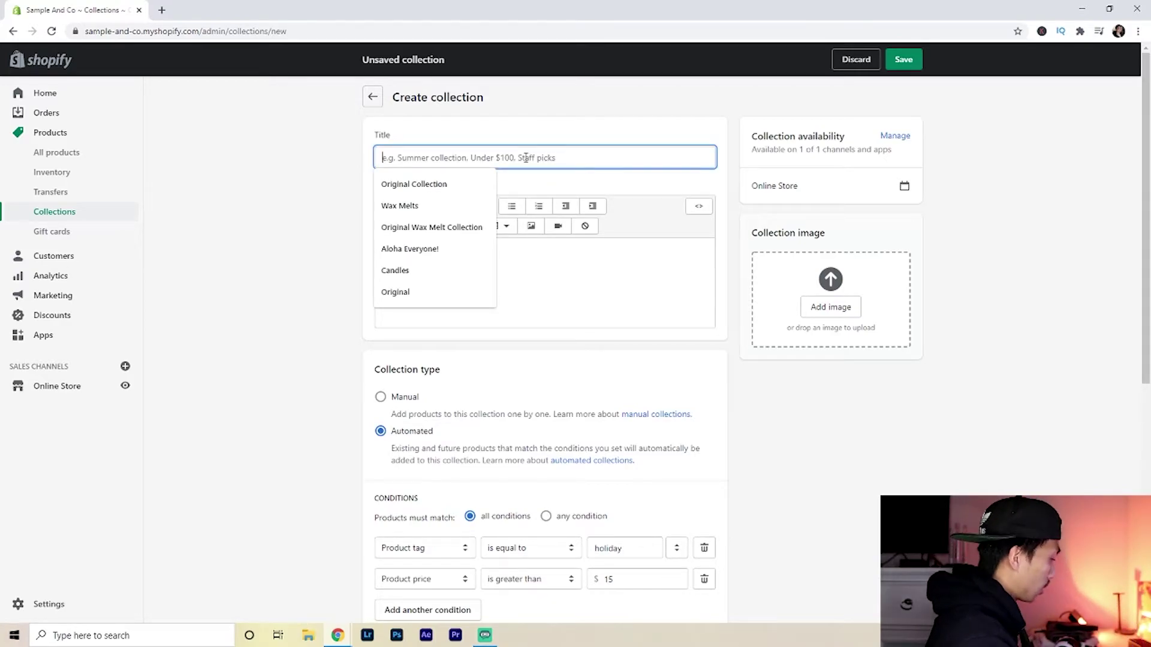
{"action": "type", "text": "Hol"}
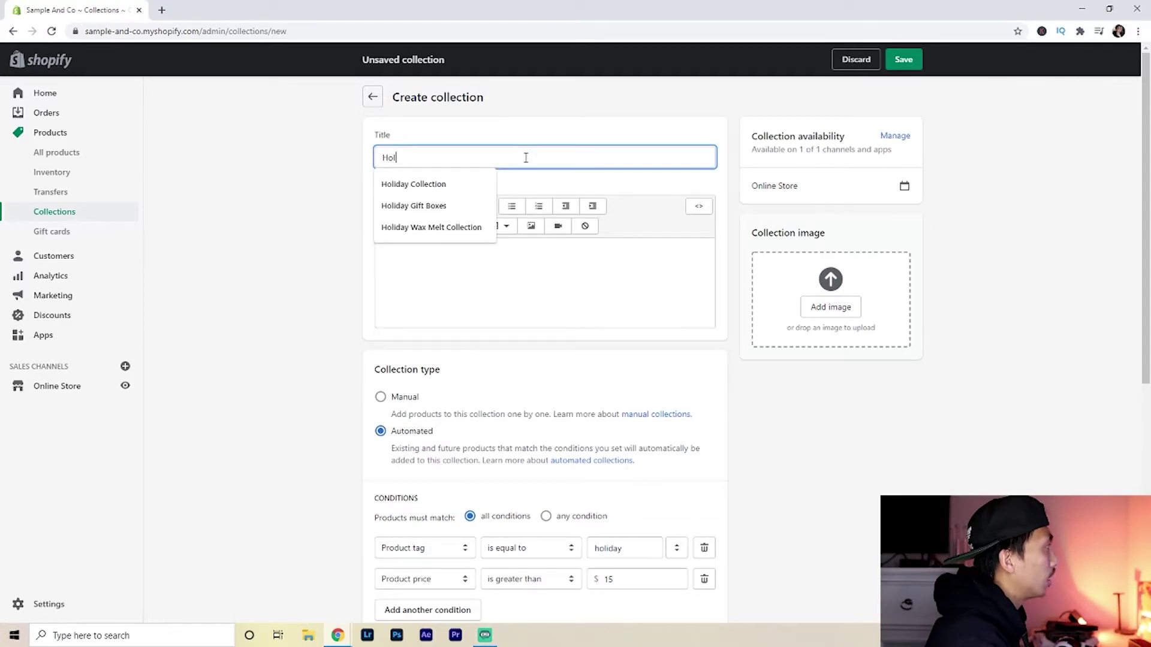
{"action": "type", "text": "iday Collection"}
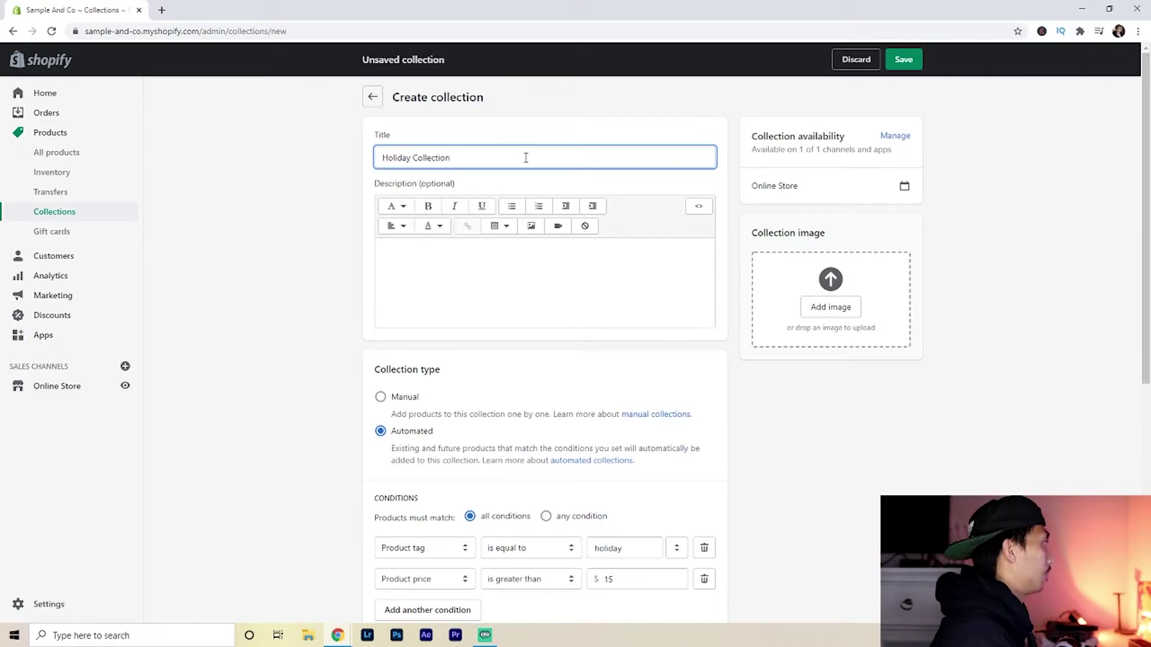
{"action": "left_click", "coordinate": [327, 279]}
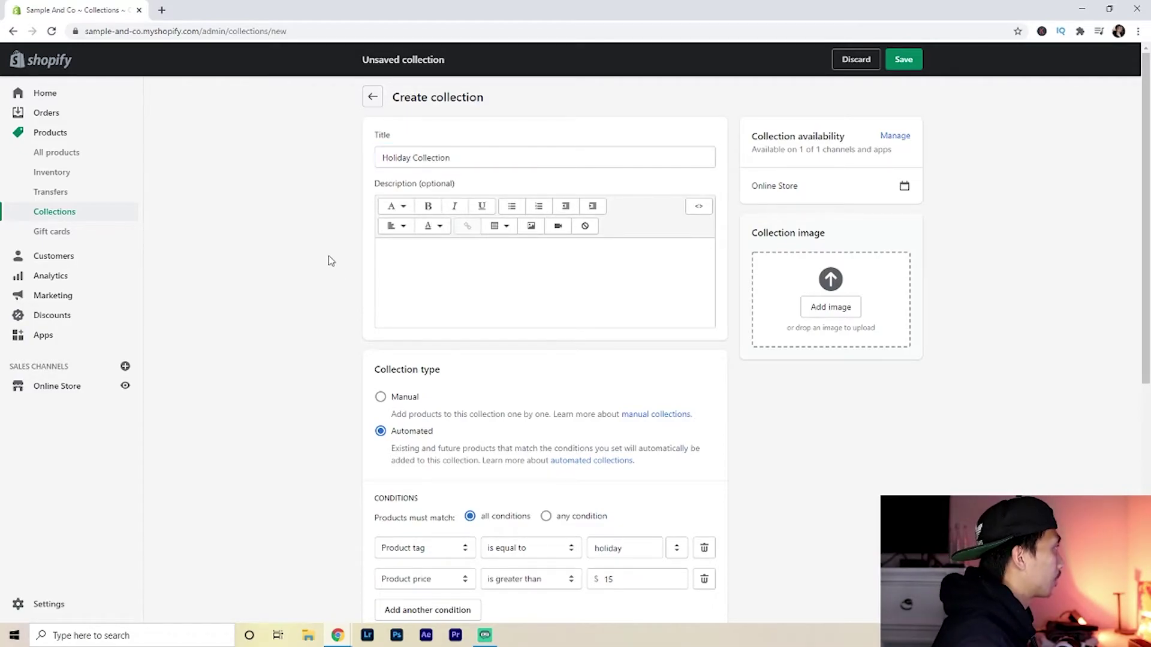
Examine the URL and handle of the Holiday Collection's search engine listing.
{"action": "scroll", "coordinate": [323, 273], "scroll_direction": "down", "scroll_amount": 1}
{"action": "scroll", "coordinate": [322, 272], "scroll_direction": "down", "scroll_amount": 5}
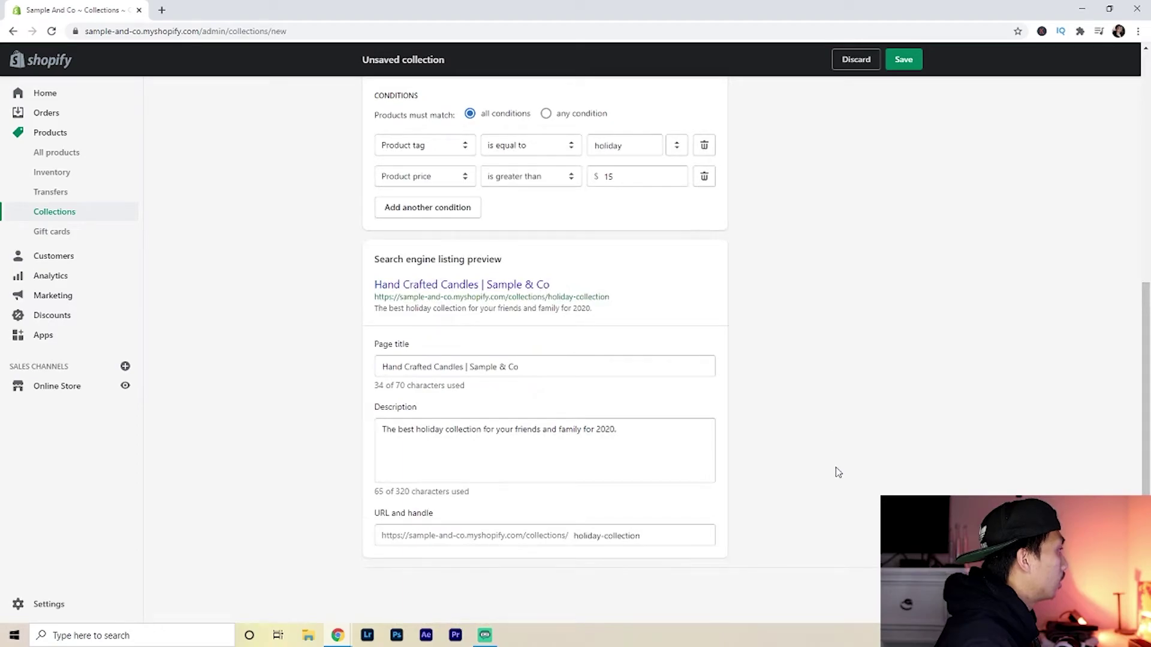
{"action": "scroll", "coordinate": [783, 318], "scroll_direction": "up", "scroll_amount": 6}
{"action": "scroll", "coordinate": [783, 319], "scroll_direction": "down", "scroll_amount": 6}
{"action": "left_click", "coordinate": [668, 532]}
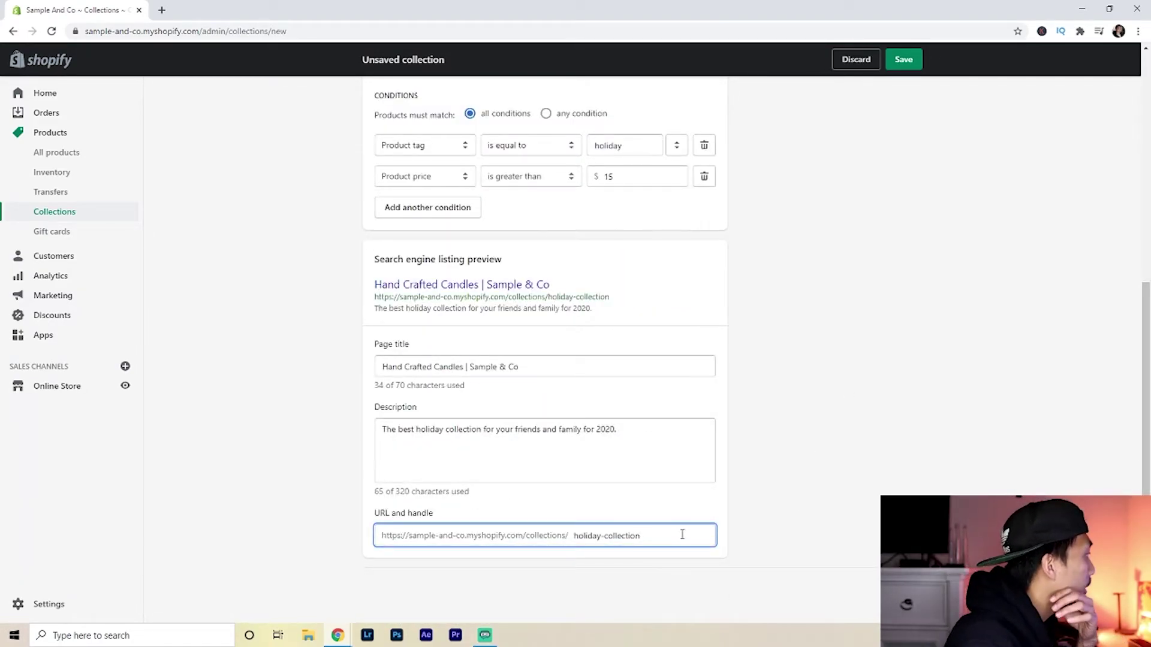
{"action": "left_click_drag", "start_coordinate": [674, 535], "coordinate": [381, 537]}
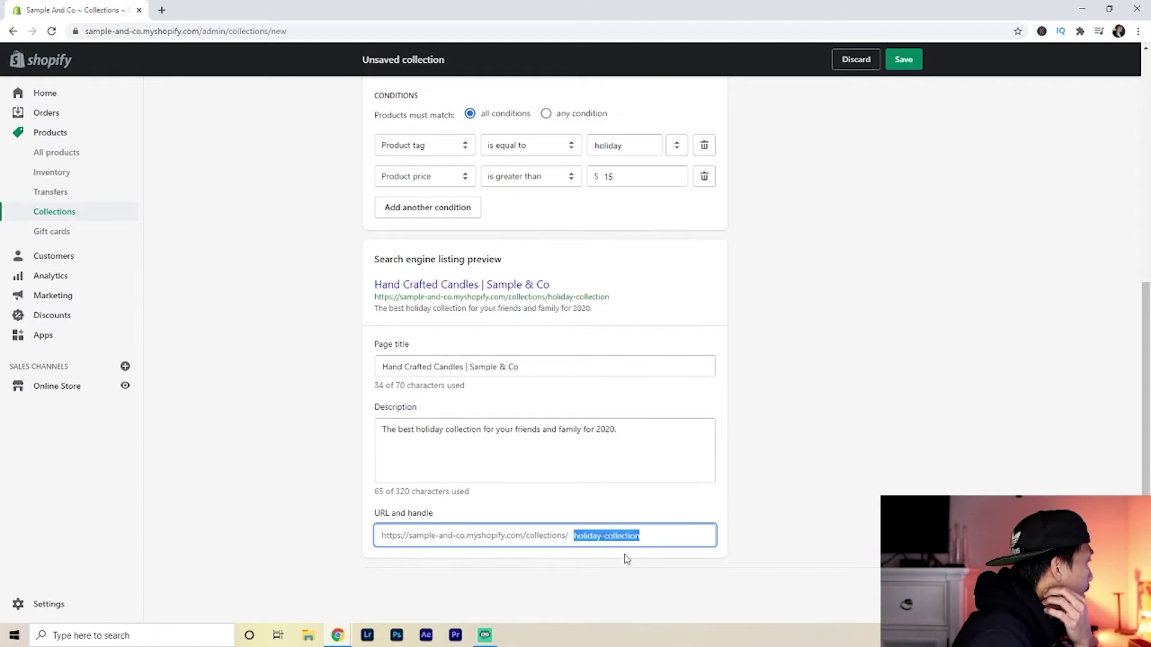
{"action": "left_click", "coordinate": [660, 536]}
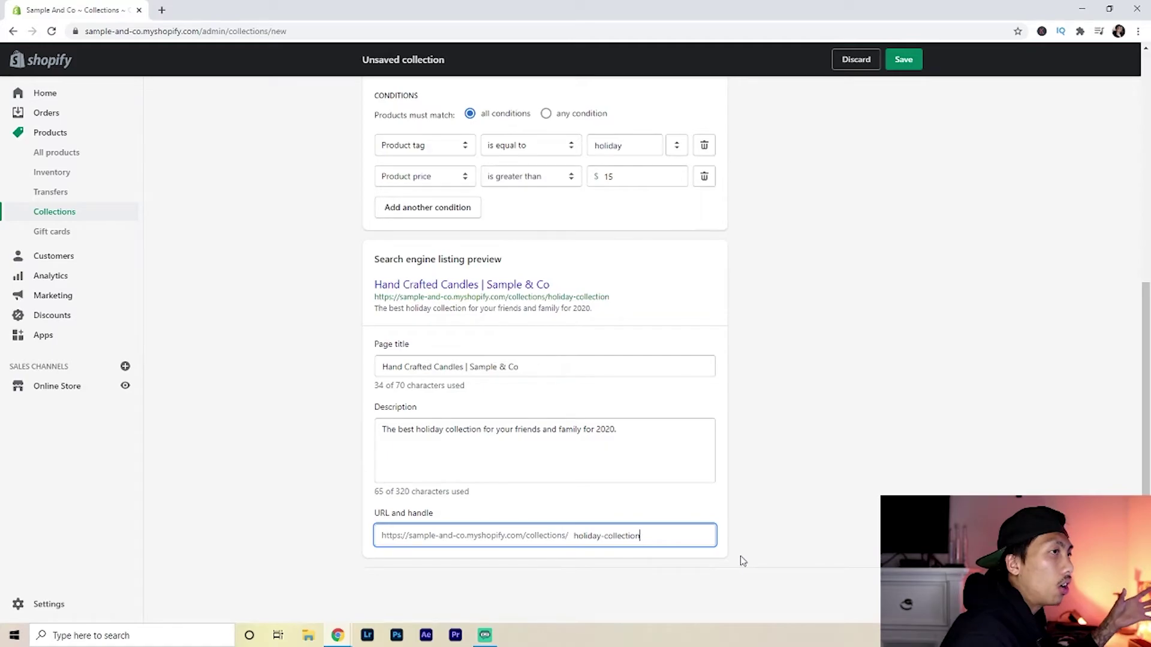
{"action": "middle_click", "coordinate": [770, 289]}
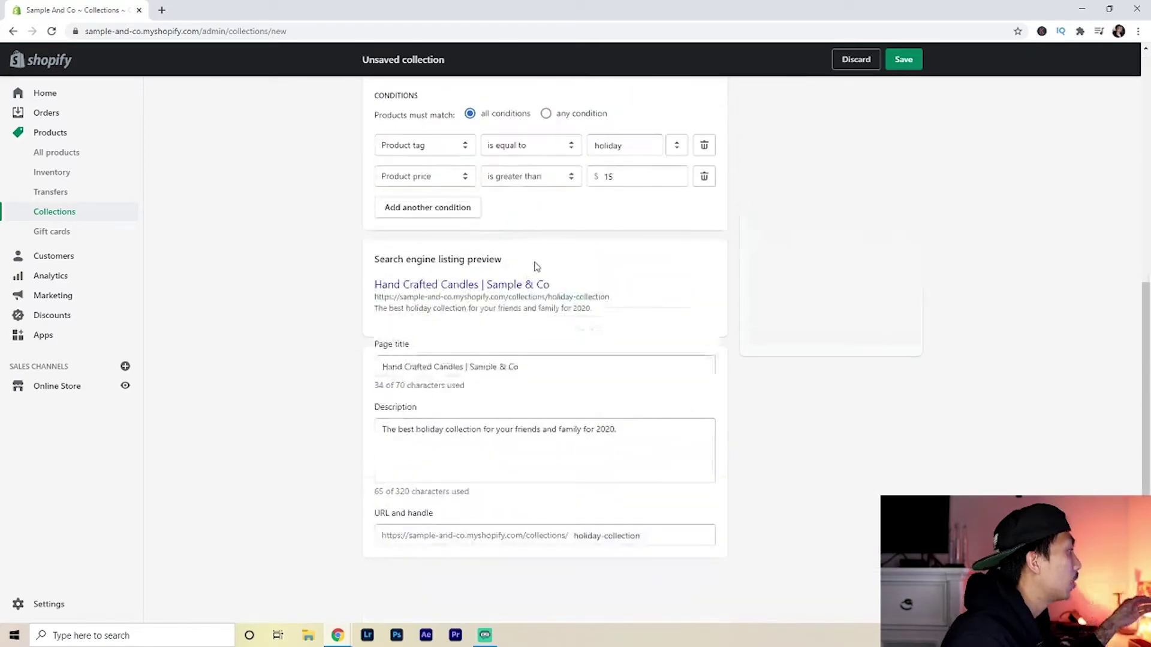
{"action": "scroll", "coordinate": [771, 289], "scroll_direction": "down", "scroll_amount": 1}
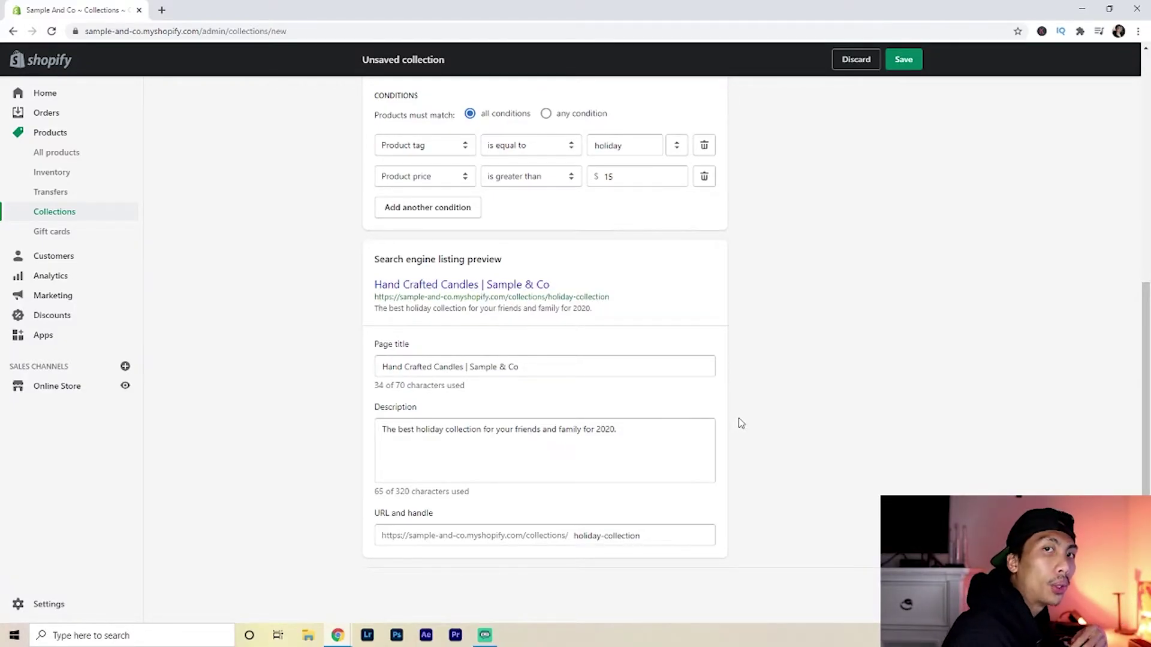
Review the whole unsaved Holiday Collection form, from its title through the collection type and conditions to the search engine listing.
{"action": "scroll", "coordinate": [804, 444], "scroll_direction": "up", "scroll_amount": 7}
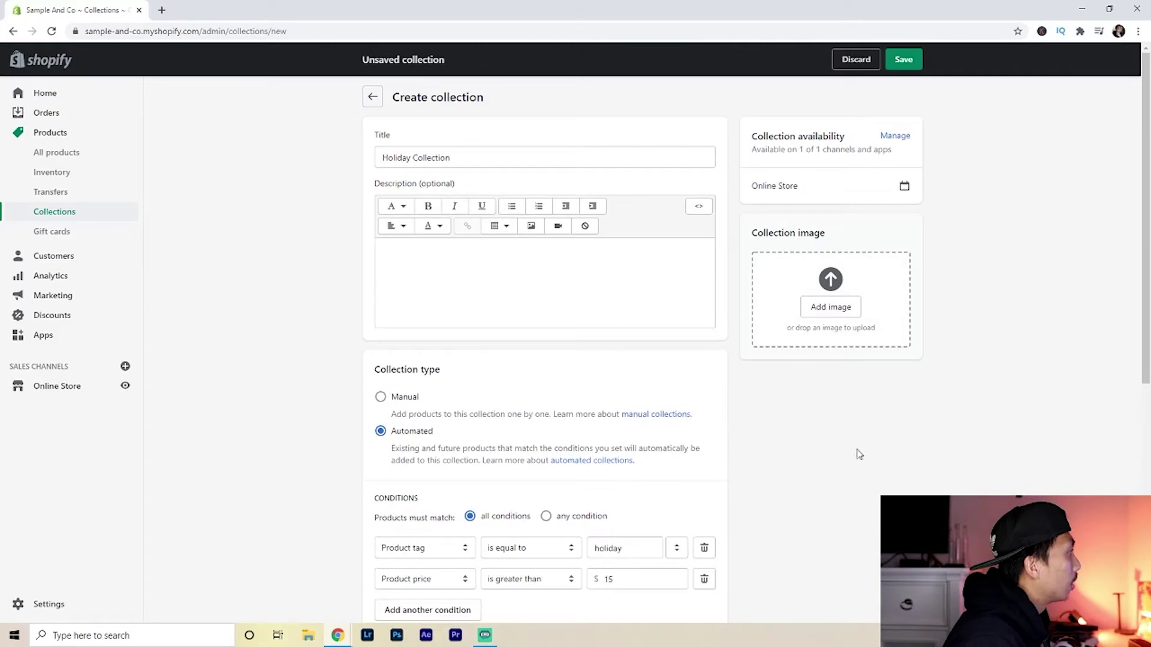
{"action": "scroll", "coordinate": [851, 408], "scroll_direction": "down", "scroll_amount": 6}
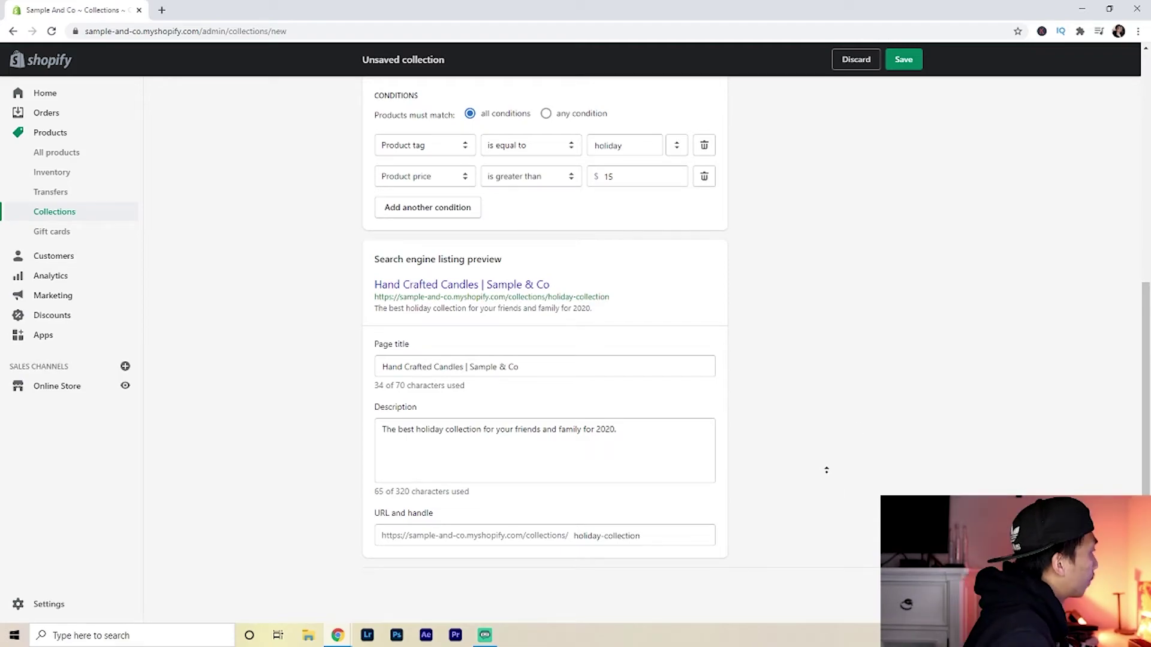
{"action": "scroll", "coordinate": [827, 491], "scroll_direction": "up", "scroll_amount": 5}
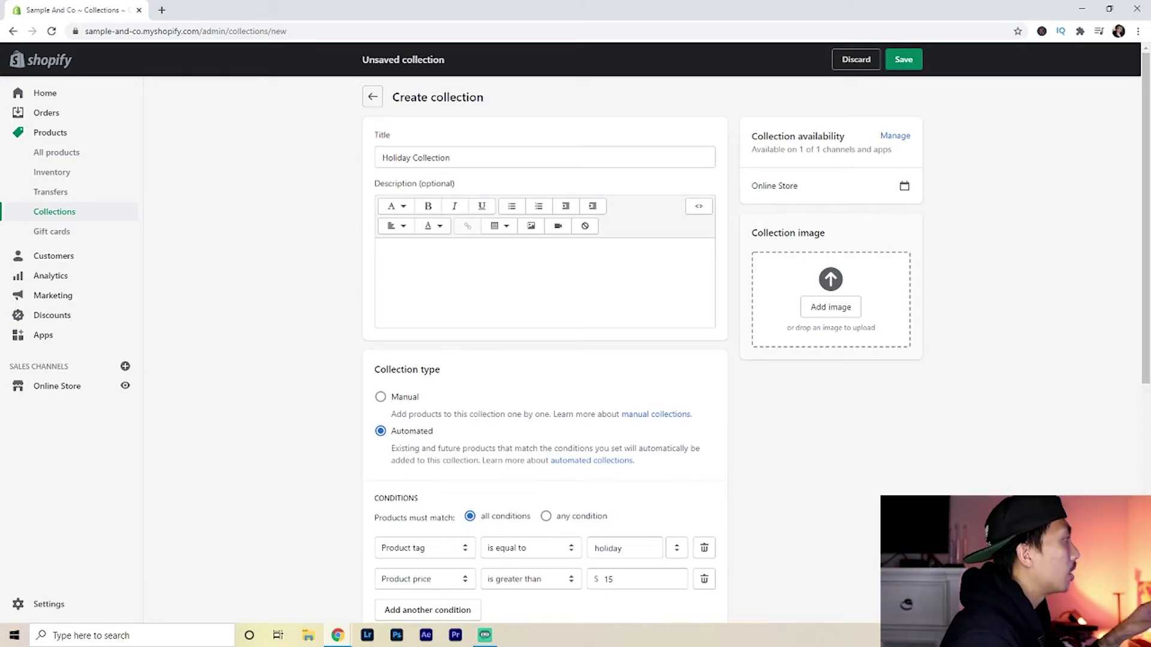
{"action": "scroll", "coordinate": [933, 486], "scroll_direction": "down", "scroll_amount": 3}
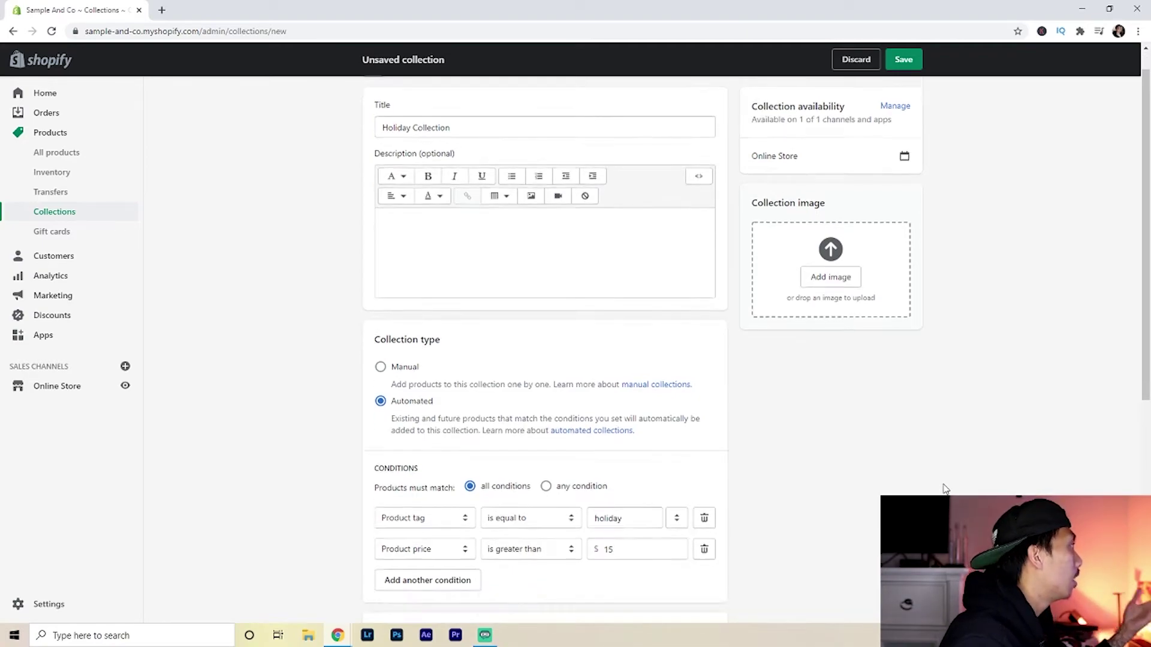
{"action": "scroll", "coordinate": [815, 446], "scroll_direction": "up", "scroll_amount": 3}
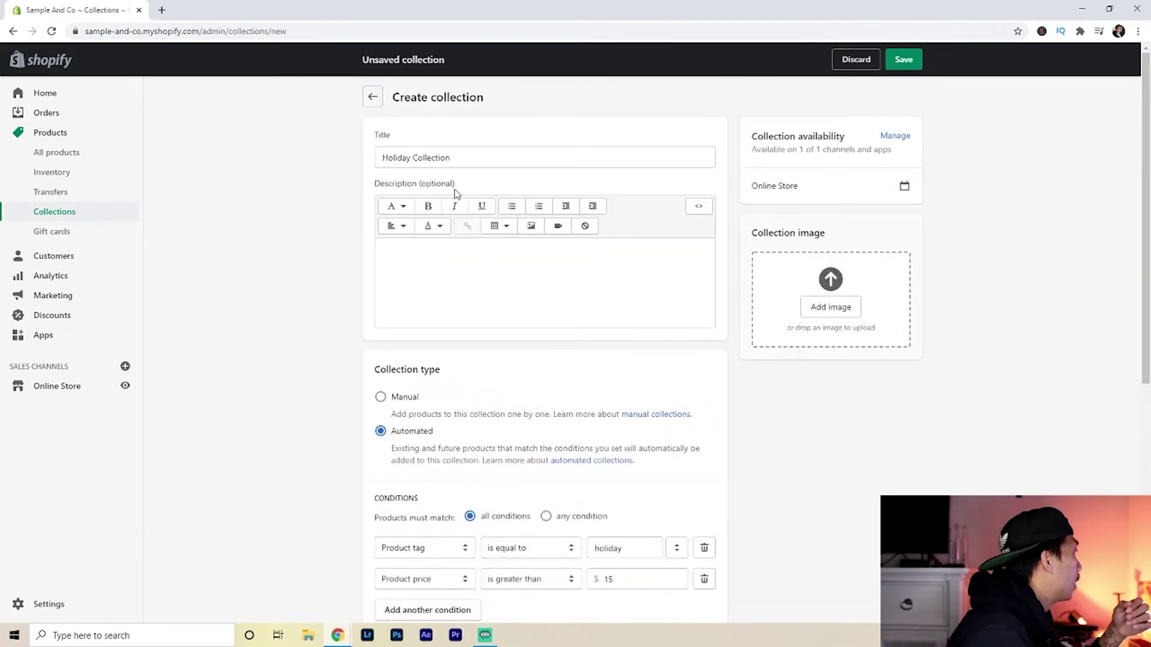
{"action": "scroll", "coordinate": [663, 264], "scroll_direction": "down", "scroll_amount": 6}
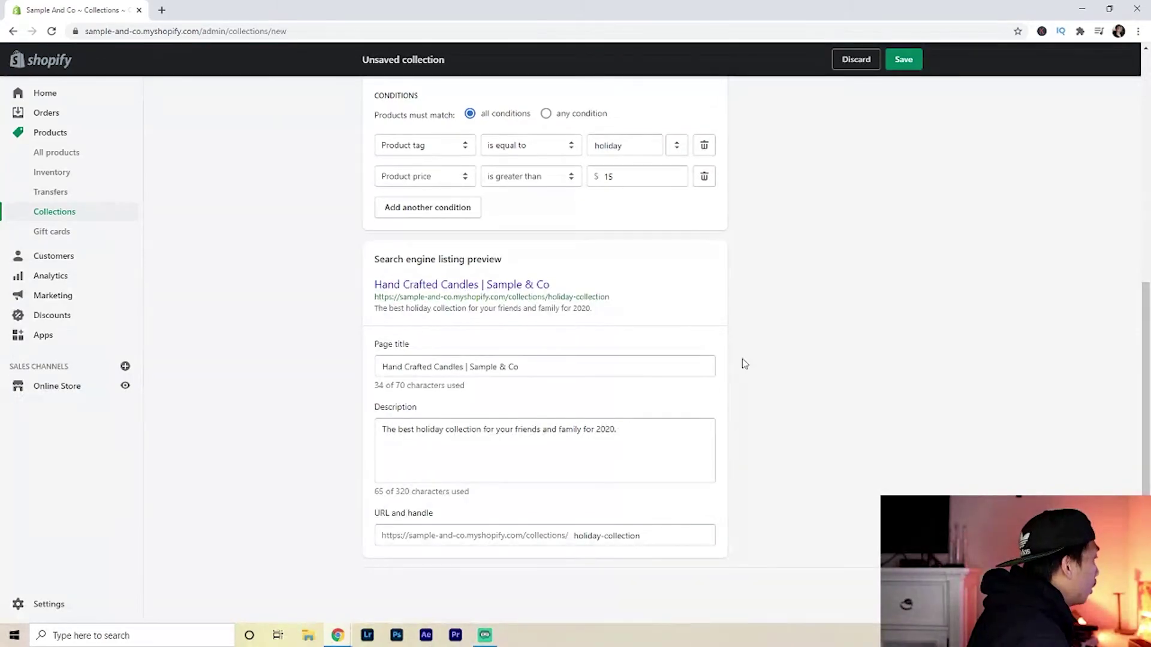
{"action": "scroll", "coordinate": [766, 340], "scroll_direction": "up", "scroll_amount": 6}
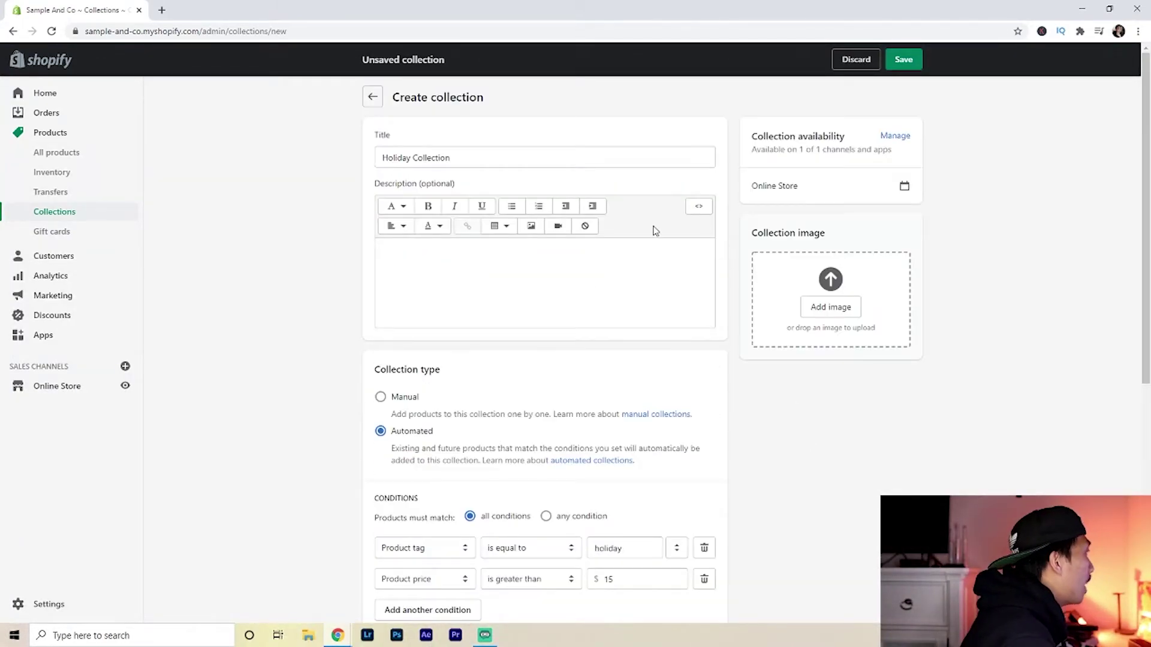
{"action": "left_click", "coordinate": [472, 155]}
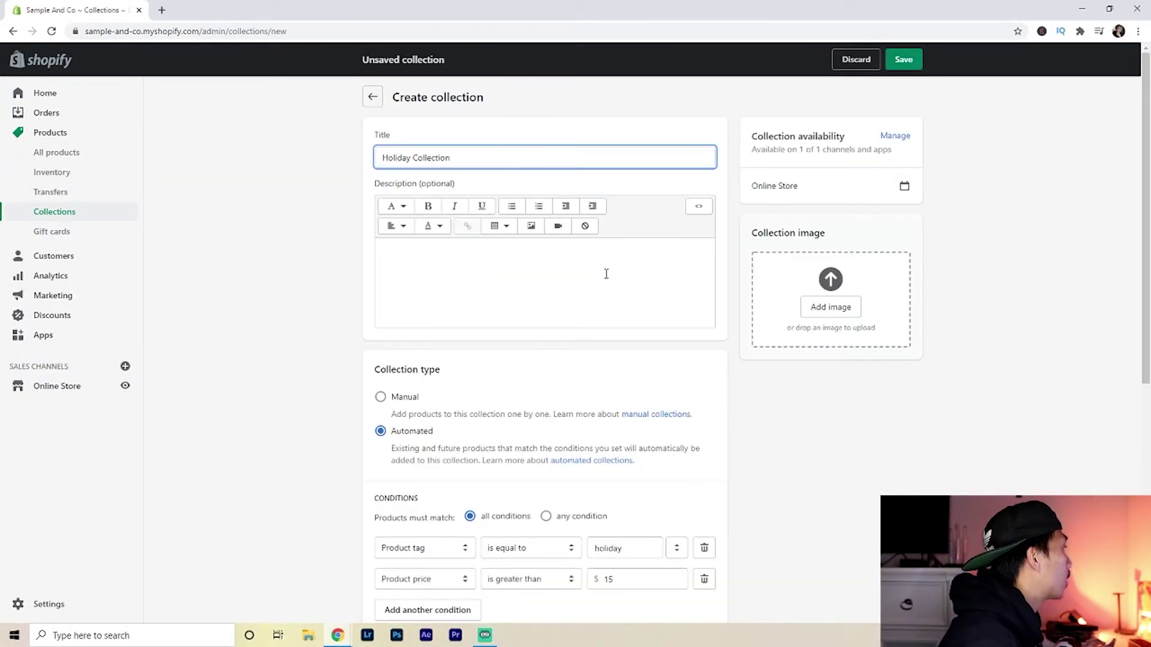
{"action": "scroll", "coordinate": [606, 272], "scroll_direction": "down", "scroll_amount": 3}
{"action": "scroll", "coordinate": [373, 232], "scroll_direction": "down", "scroll_amount": 1}
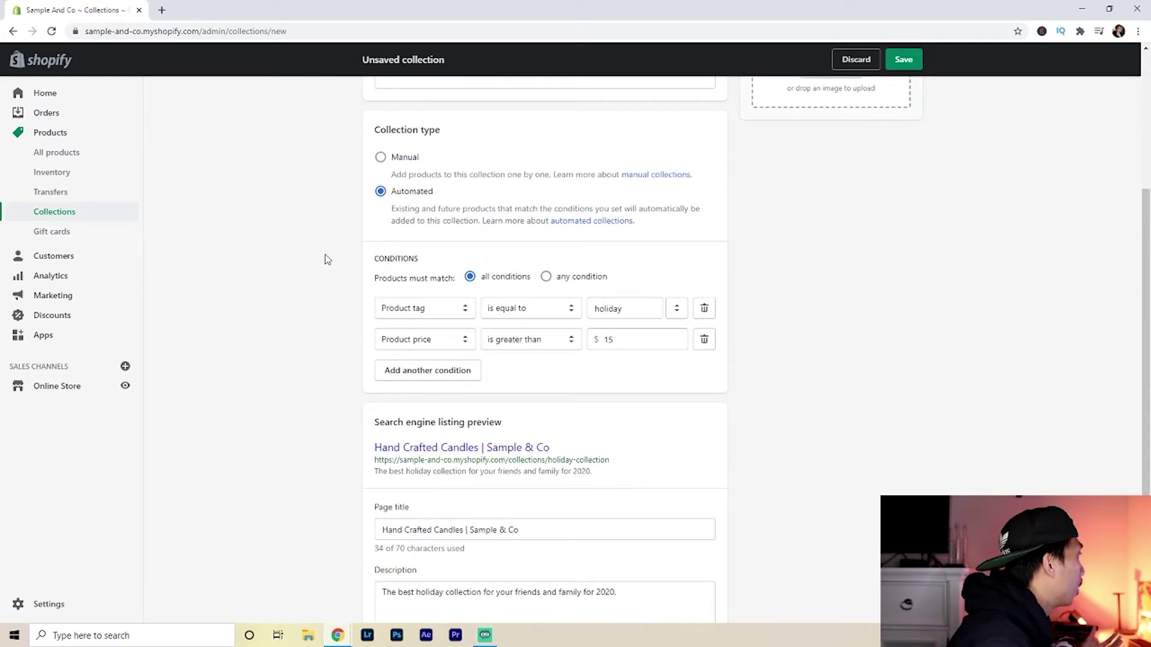
{"action": "scroll", "coordinate": [379, 243], "scroll_direction": "down", "scroll_amount": 2}
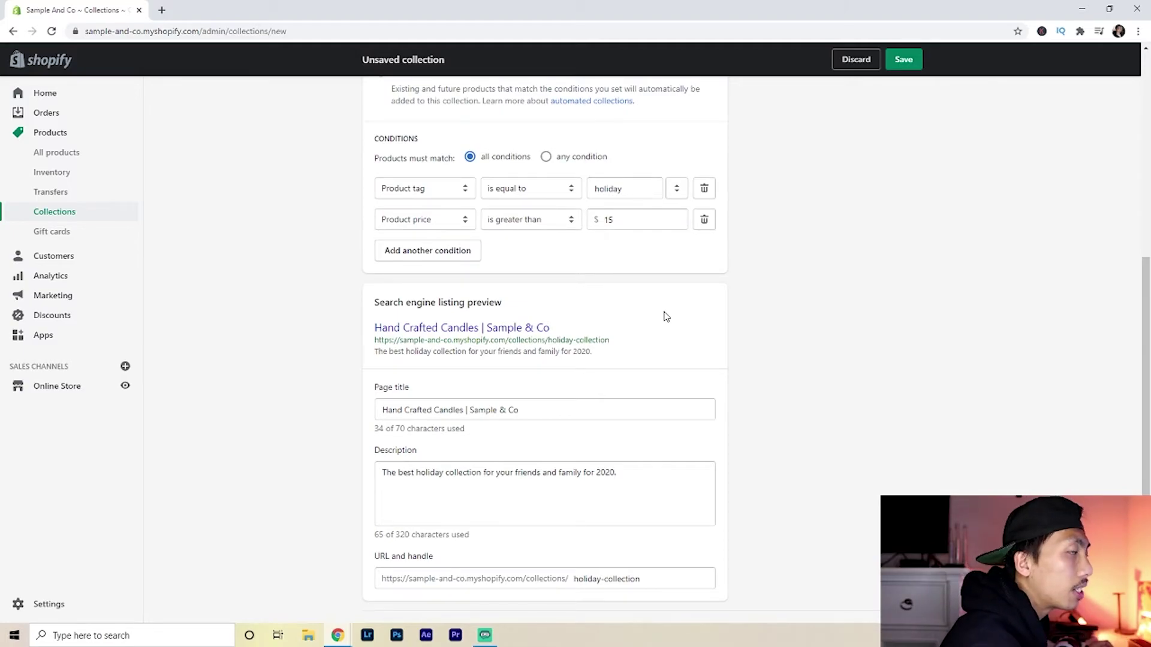
Save the Holiday Collection and look over its saved page.
{"action": "scroll", "coordinate": [737, 427], "scroll_direction": "up", "scroll_amount": 6}
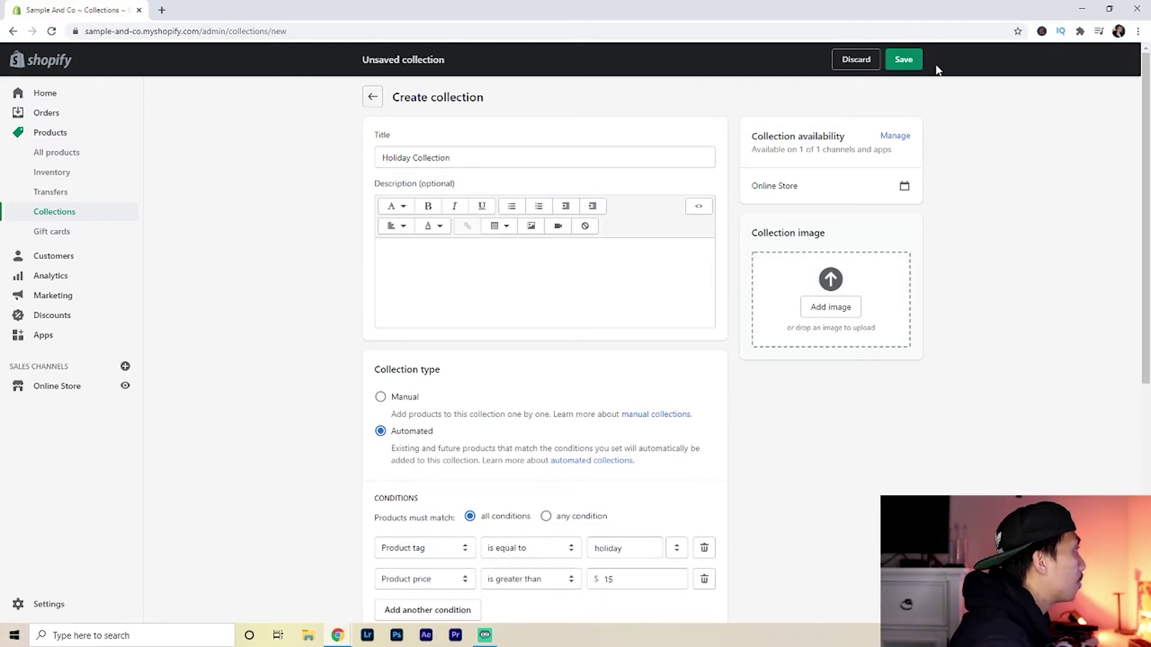
{"action": "left_click", "coordinate": [907, 60]}
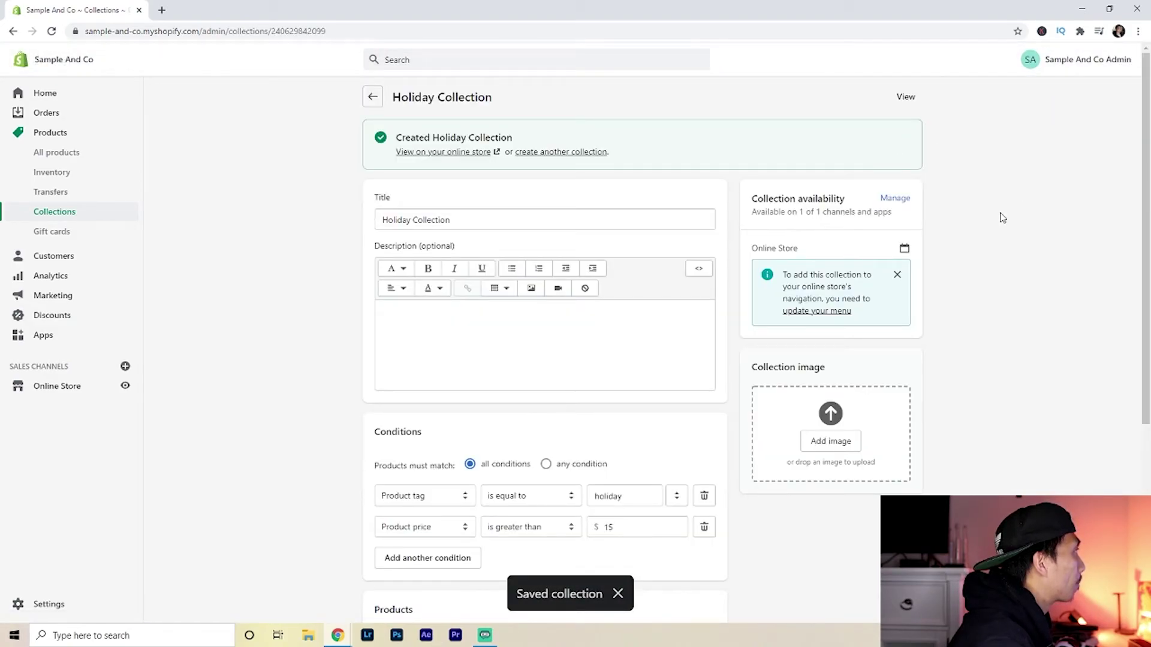
{"action": "scroll", "coordinate": [1001, 215], "scroll_direction": "down", "scroll_amount": 2}
{"action": "scroll", "coordinate": [334, 281], "scroll_direction": "up", "scroll_amount": 2}
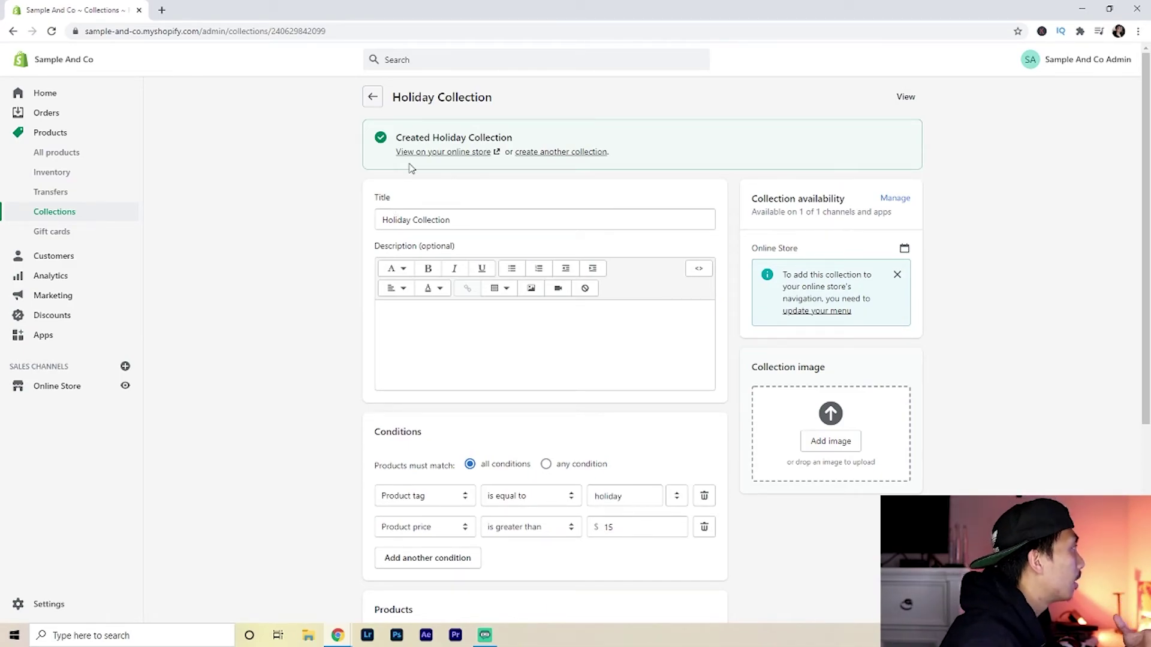
{"action": "scroll", "coordinate": [778, 293], "scroll_direction": "down", "scroll_amount": 4}
{"action": "scroll", "coordinate": [779, 293], "scroll_direction": "up", "scroll_amount": 4}
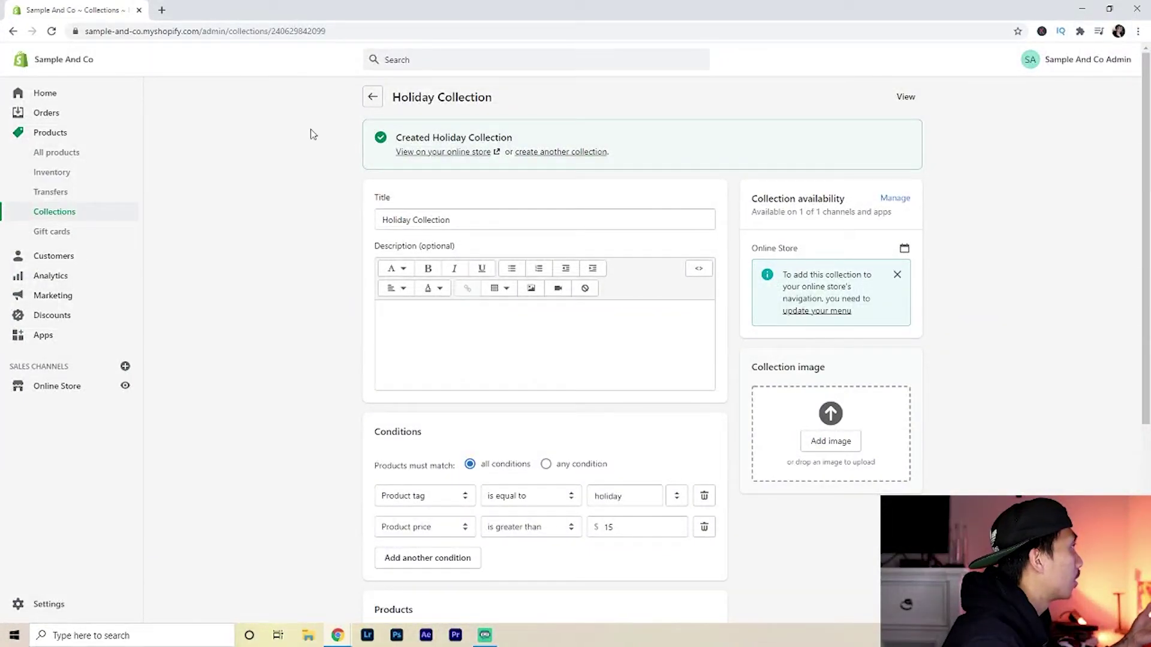
Return to the collections list, start another new collection and title it "Original Collection".
{"action": "left_click", "coordinate": [373, 97]}
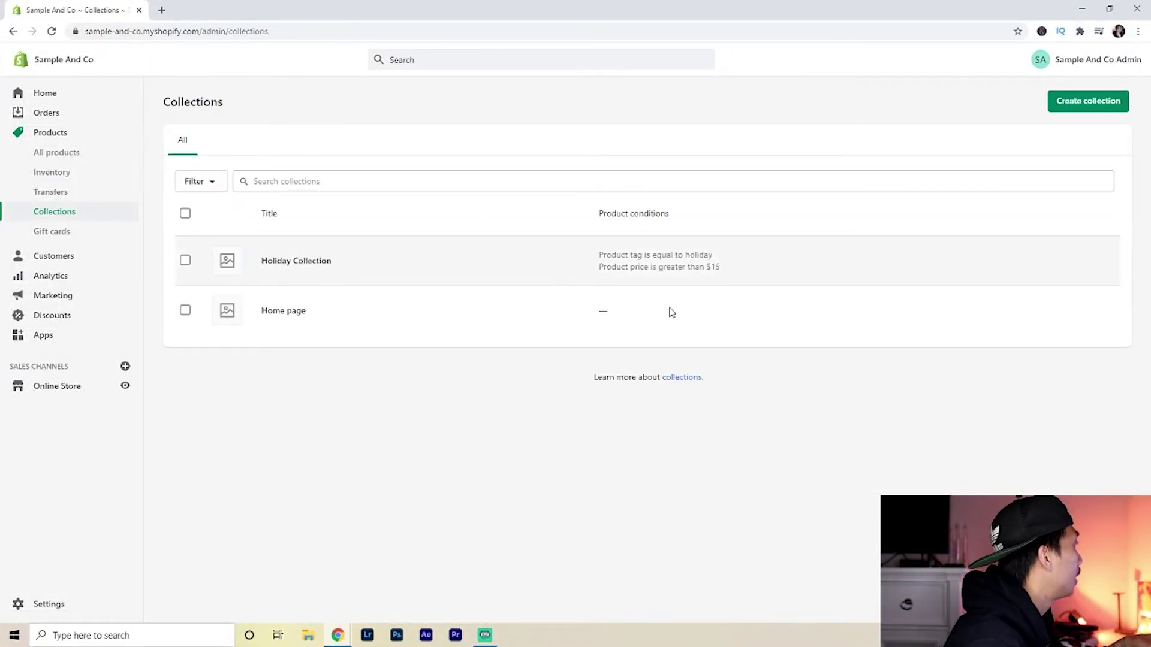
{"action": "left_click", "coordinate": [1091, 106]}
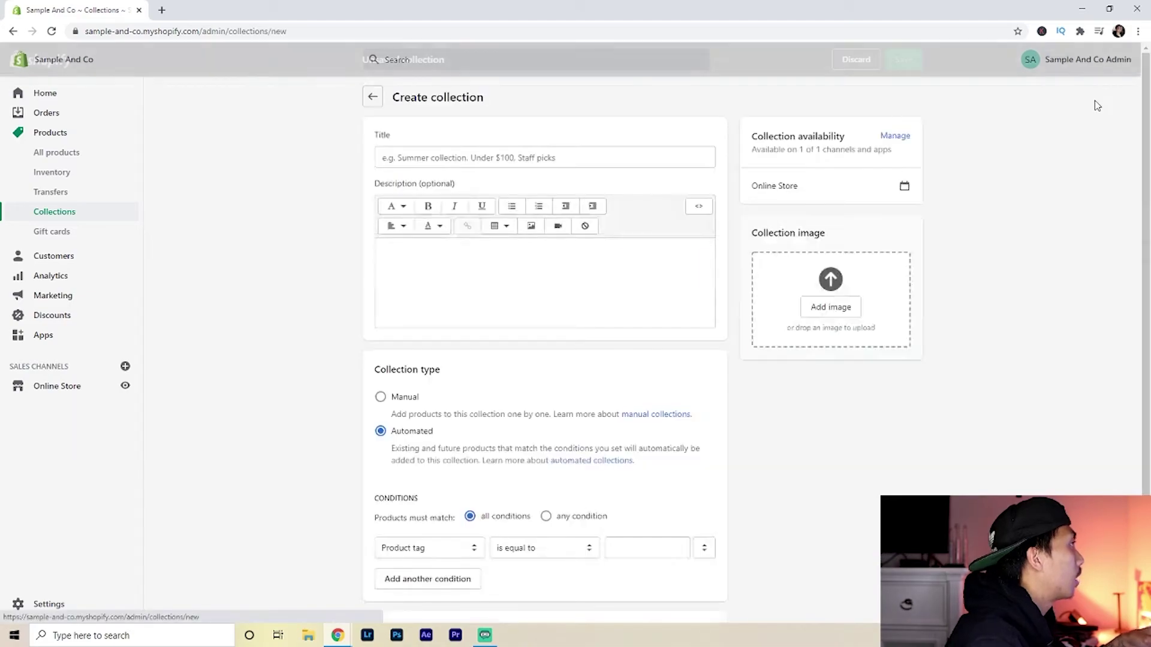
{"action": "left_click", "coordinate": [588, 154]}
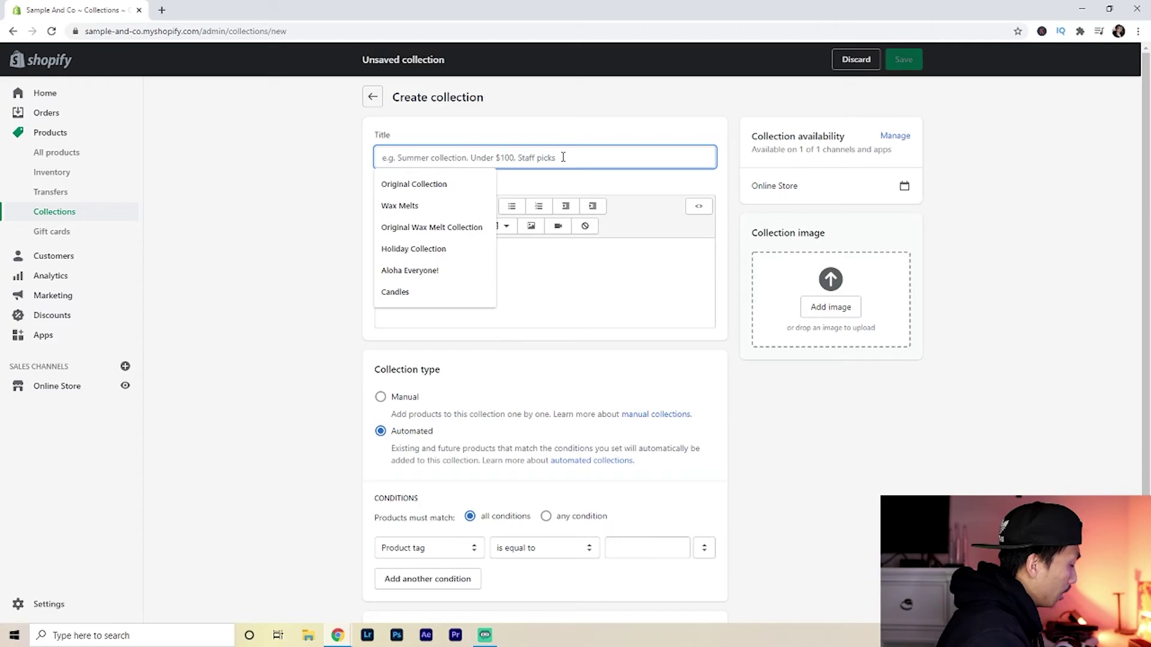
{"action": "type", "text": "Origi"}
{"action": "key", "text": "BackSpace"}
{"action": "type", "text": "nal"}
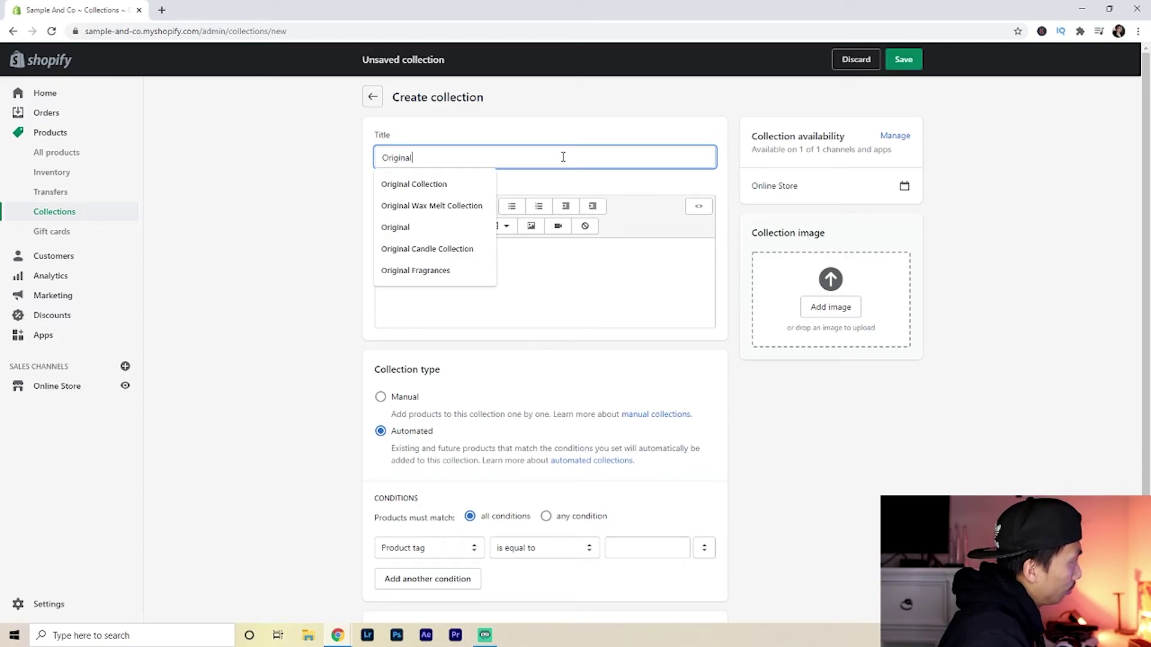
{"action": "type", "text": " Collection"}
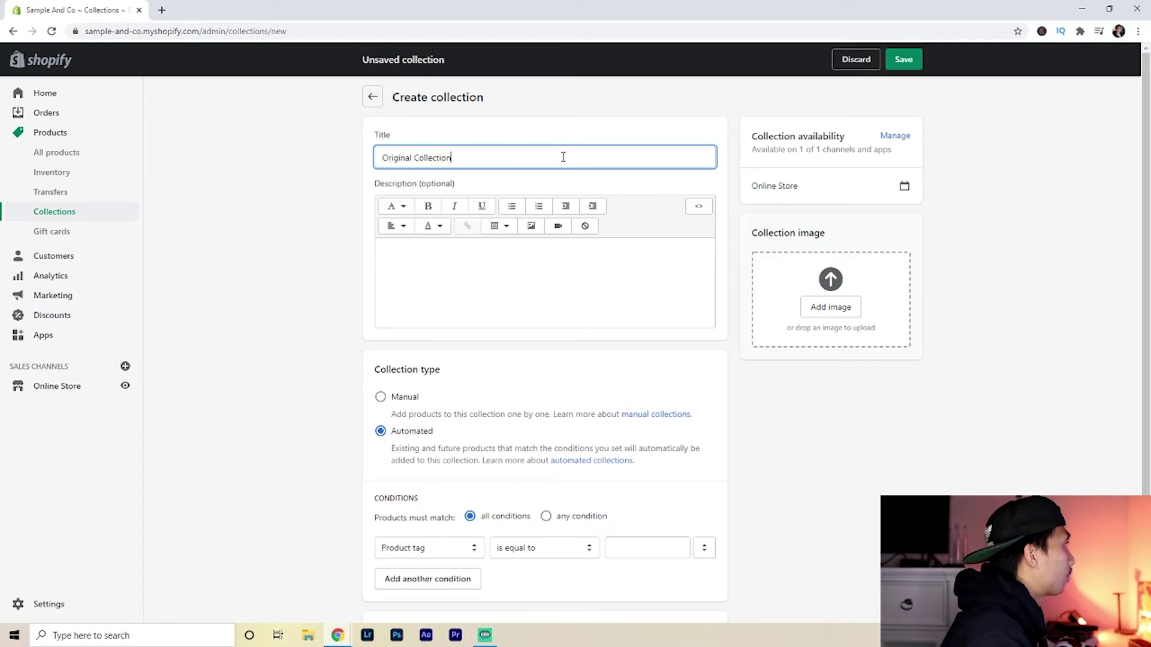
{"action": "left_click", "coordinate": [357, 254]}
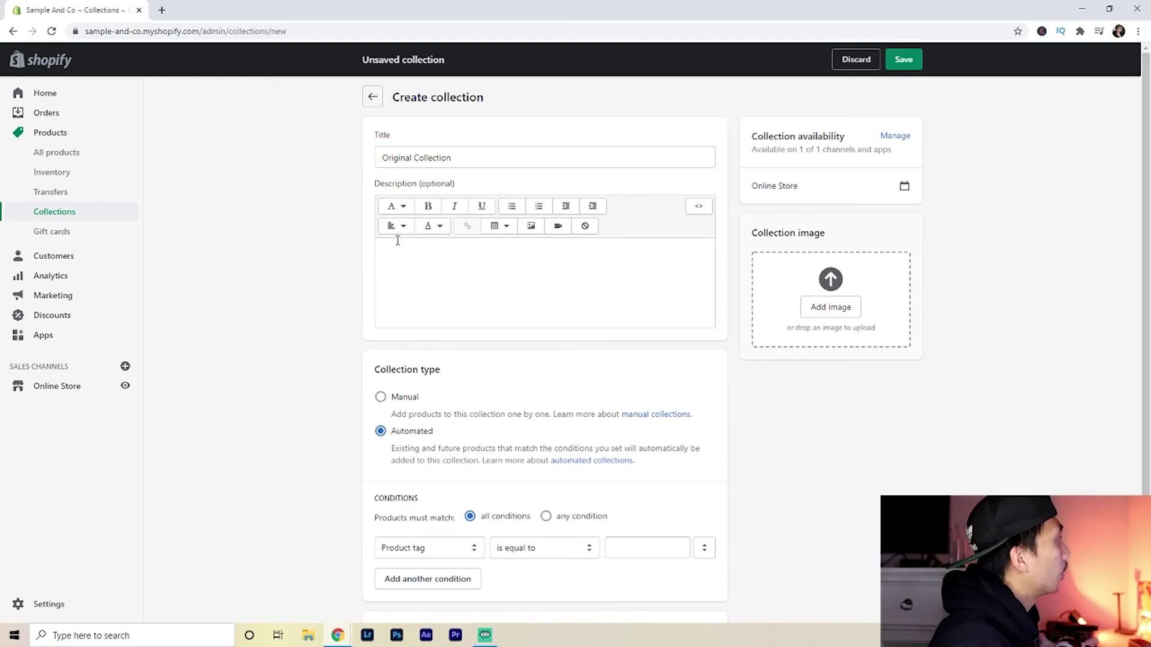
Set the Original Collection's type to Manual.
{"action": "scroll", "coordinate": [402, 242], "scroll_direction": "down", "scroll_amount": 2}
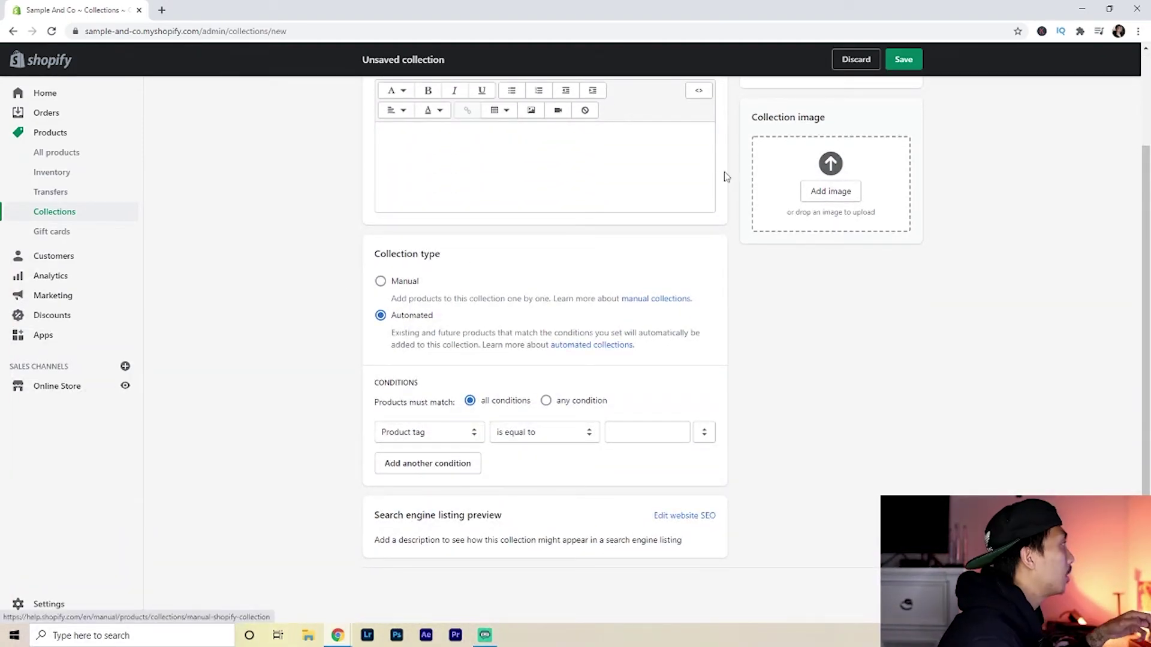
{"action": "scroll", "coordinate": [660, 308], "scroll_direction": "up", "scroll_amount": 2}
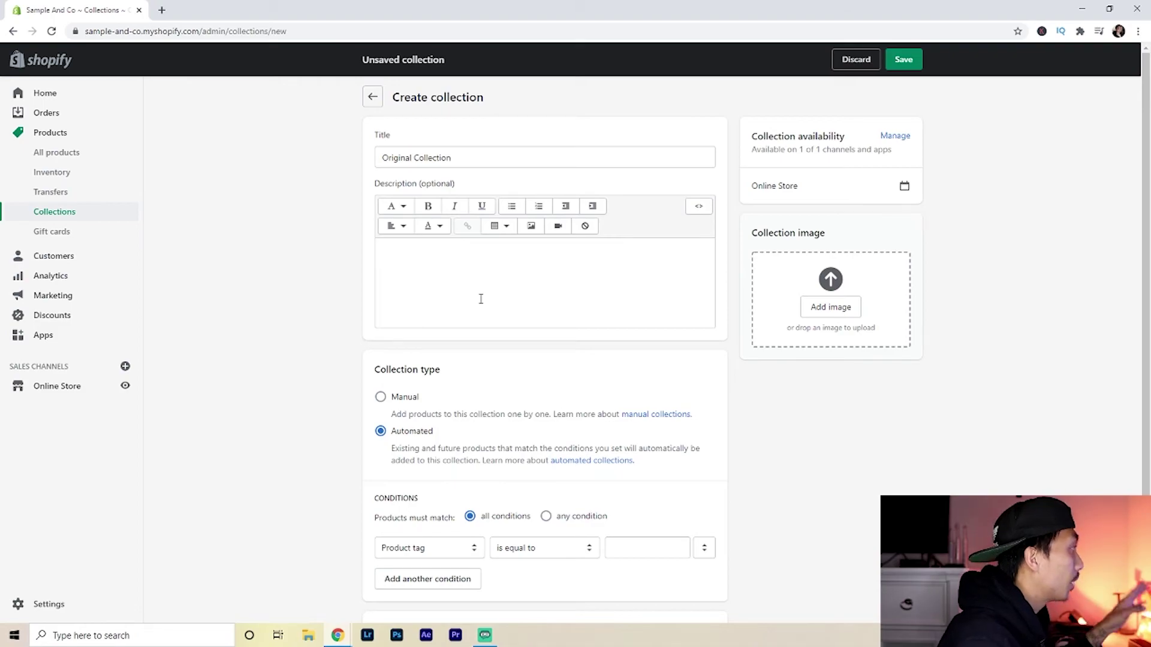
{"action": "left_click", "coordinate": [407, 398]}
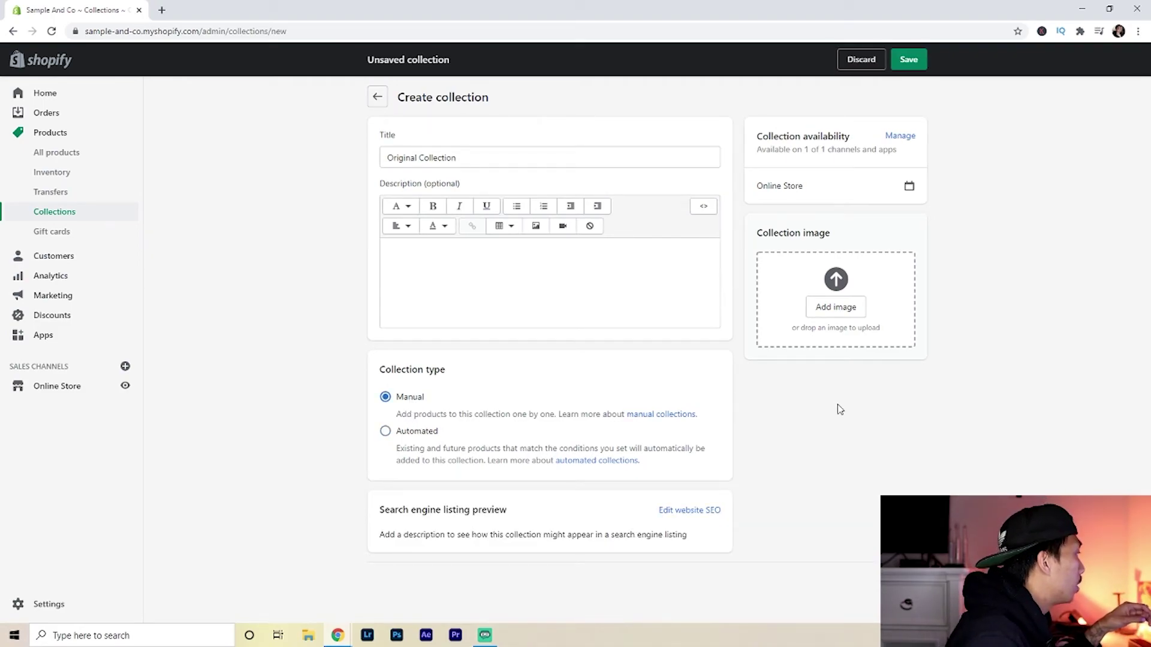
Open the website SEO fields for editing and set the page title to "Original Collection | Sample & Co".
{"action": "left_click", "coordinate": [695, 511]}
{"action": "scroll", "coordinate": [763, 489], "scroll_direction": "down", "scroll_amount": 4}
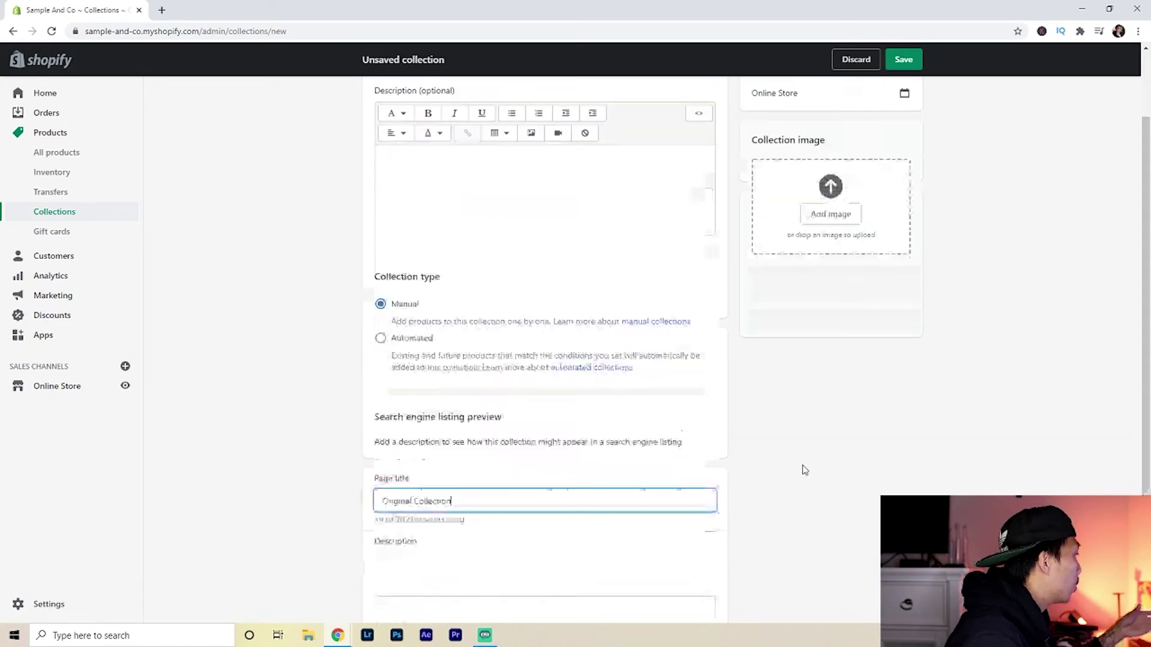
{"action": "left_click", "coordinate": [560, 369]}
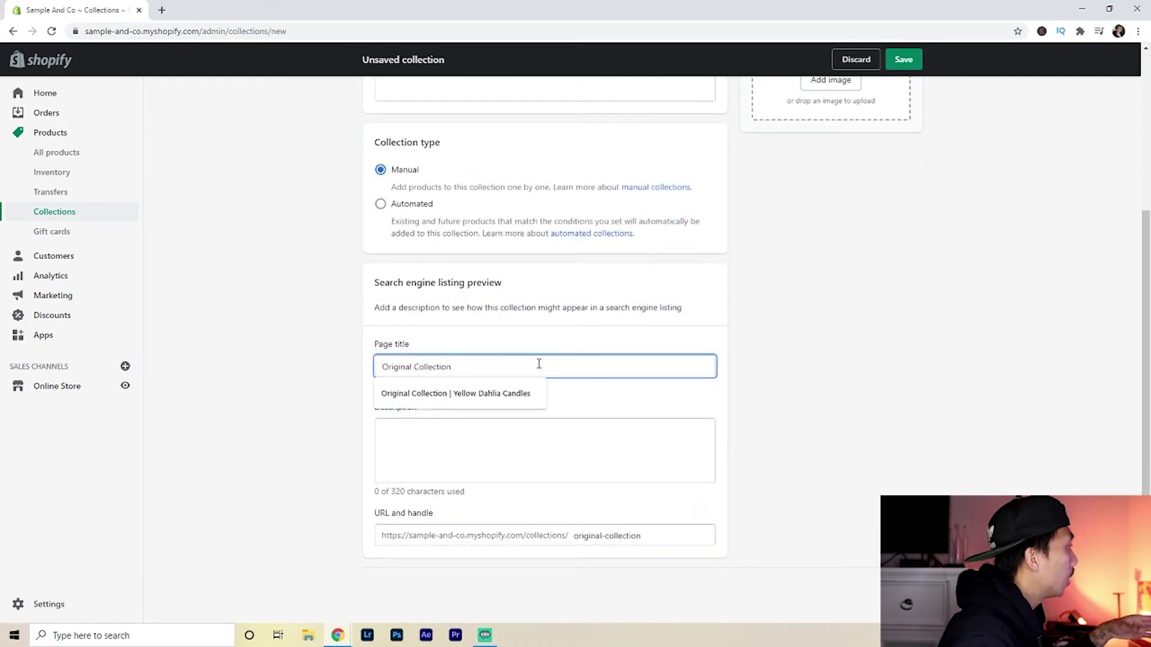
{"action": "left_click", "coordinate": [494, 339]}
{"action": "left_click", "coordinate": [485, 364]}
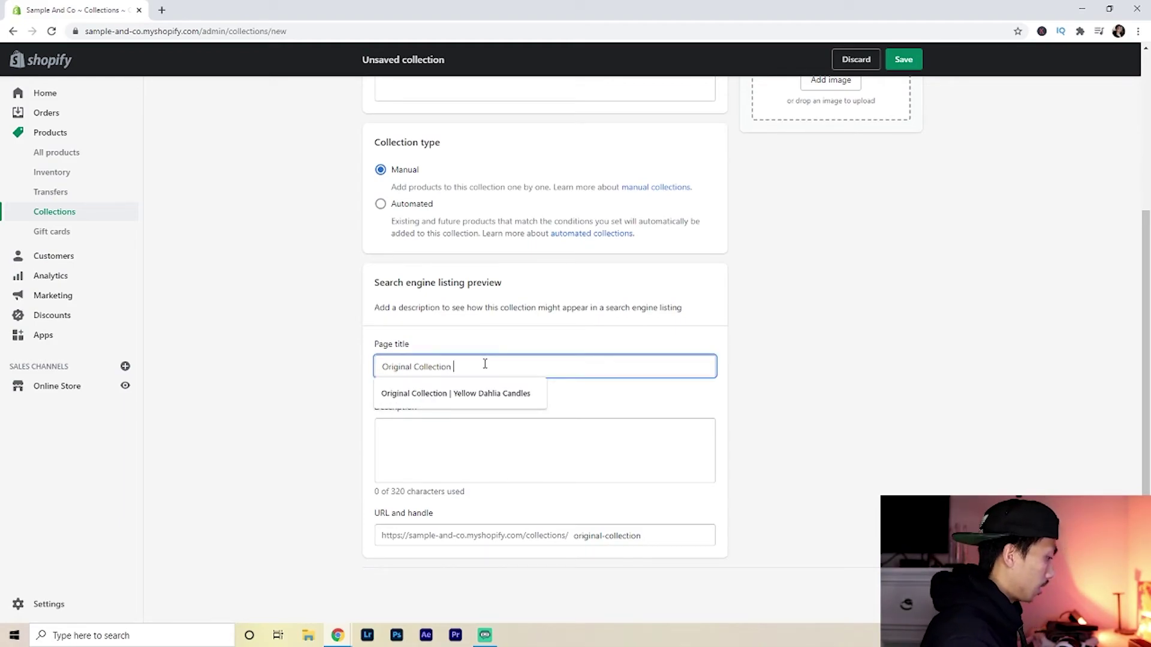
{"action": "type", "text": "Sample & Co"}
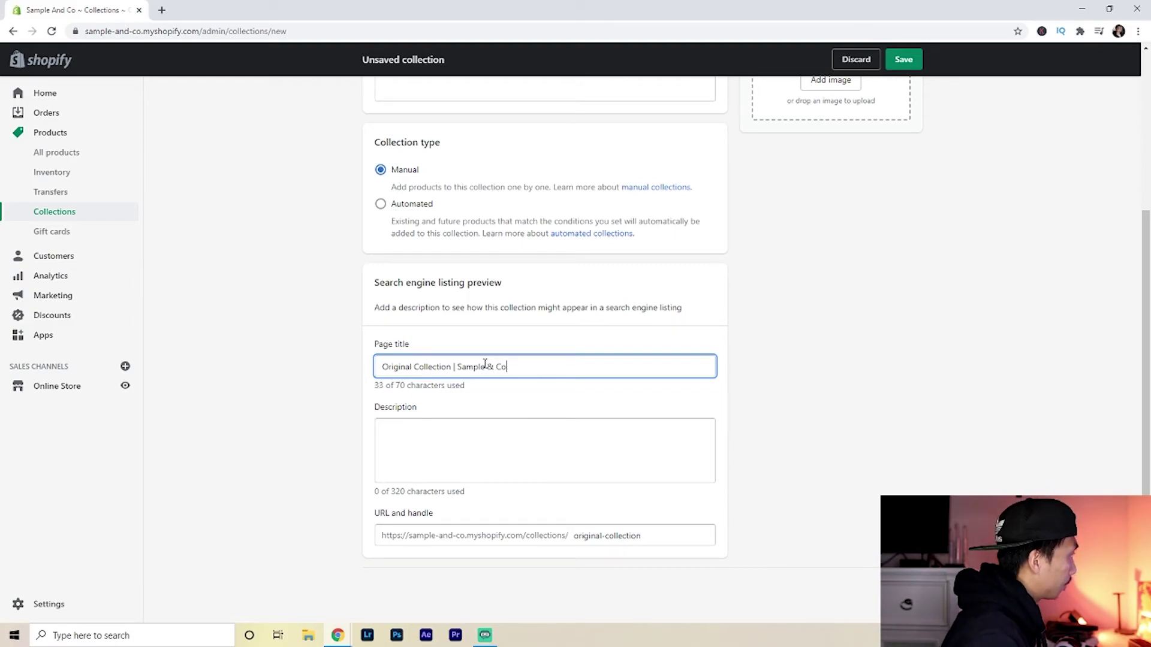
Enter the search engine listing description "This is our original collection of products for the year 2020.".
{"action": "left_click", "coordinate": [387, 431]}
{"action": "type", "text": "T"}
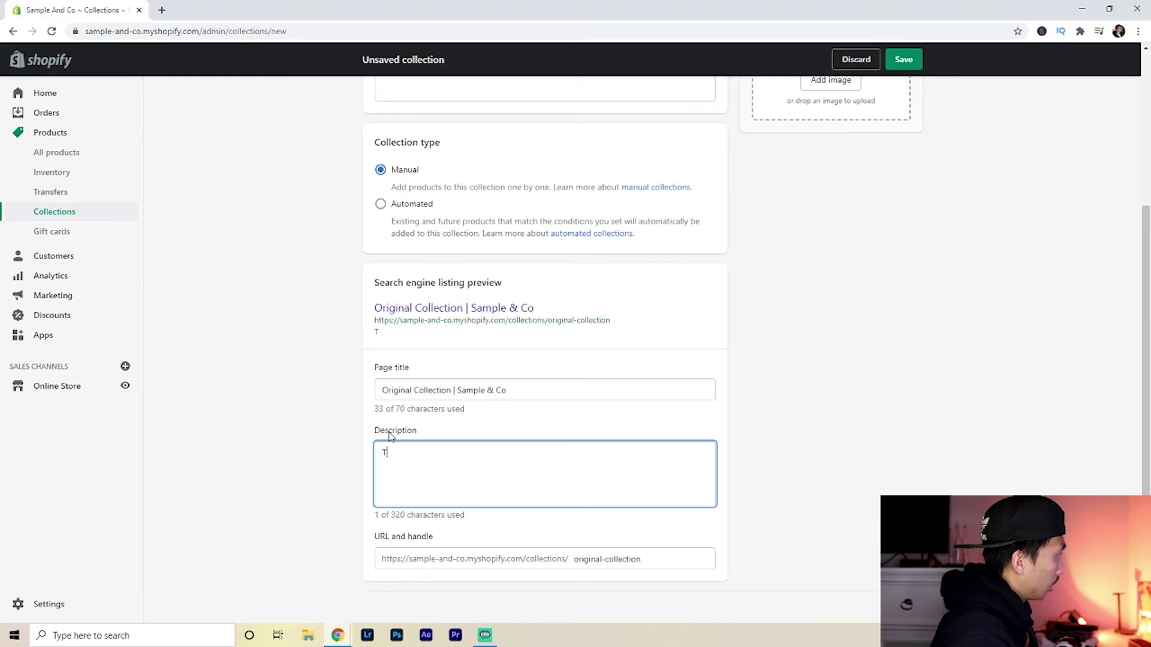
{"action": "type", "text": "hi sis ou"}
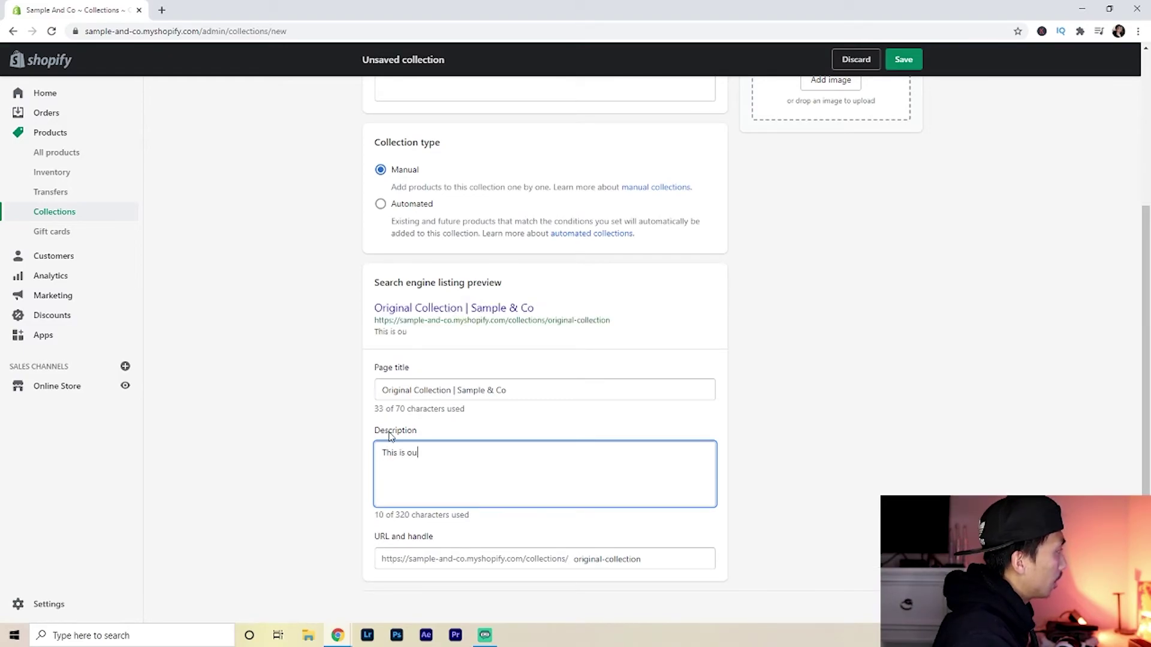
{"action": "type", "text": "r orign"}
{"action": "type", "text": "nal collection"}
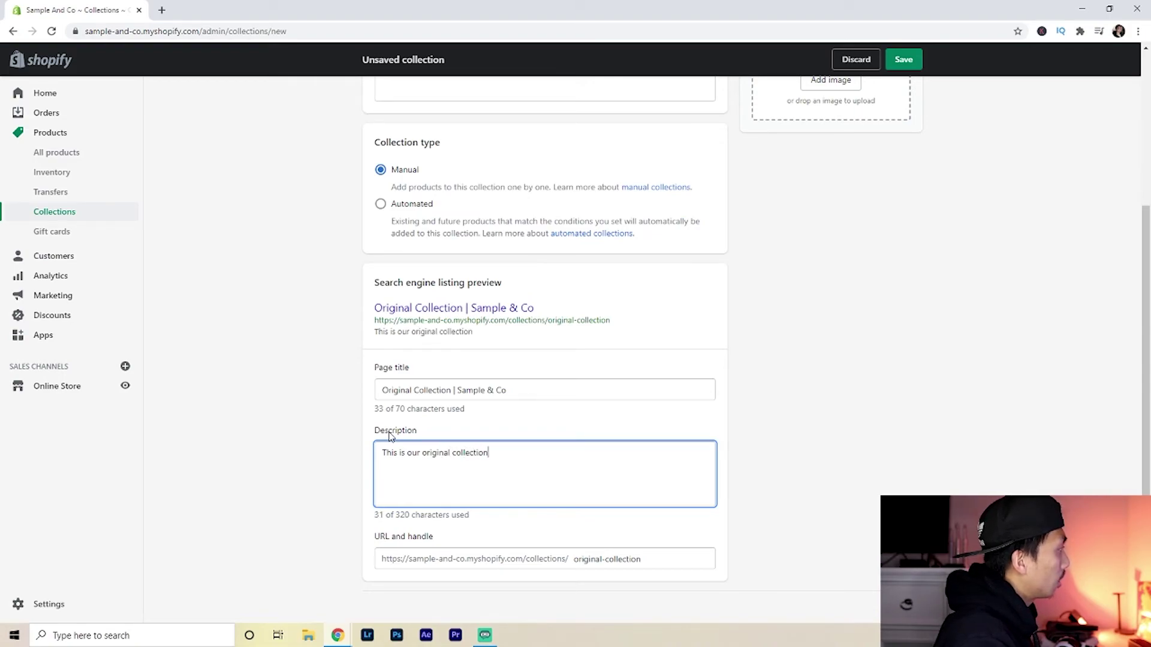
{"action": "type", "text": " of products for"}
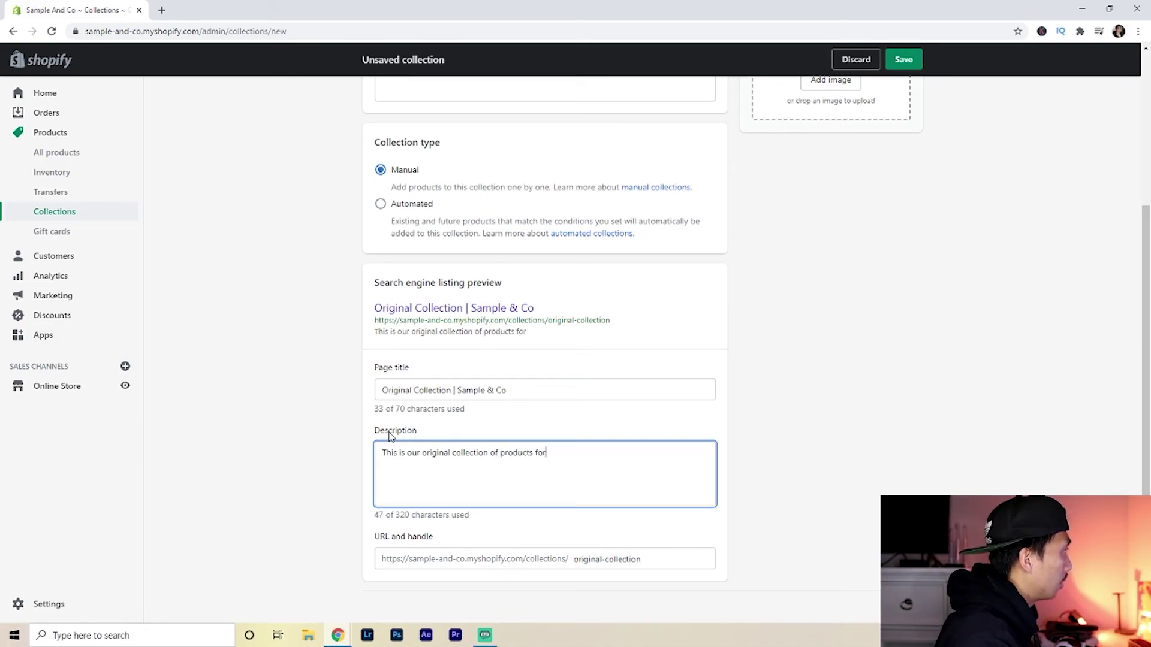
{"action": "type", "text": " the year 2020."}
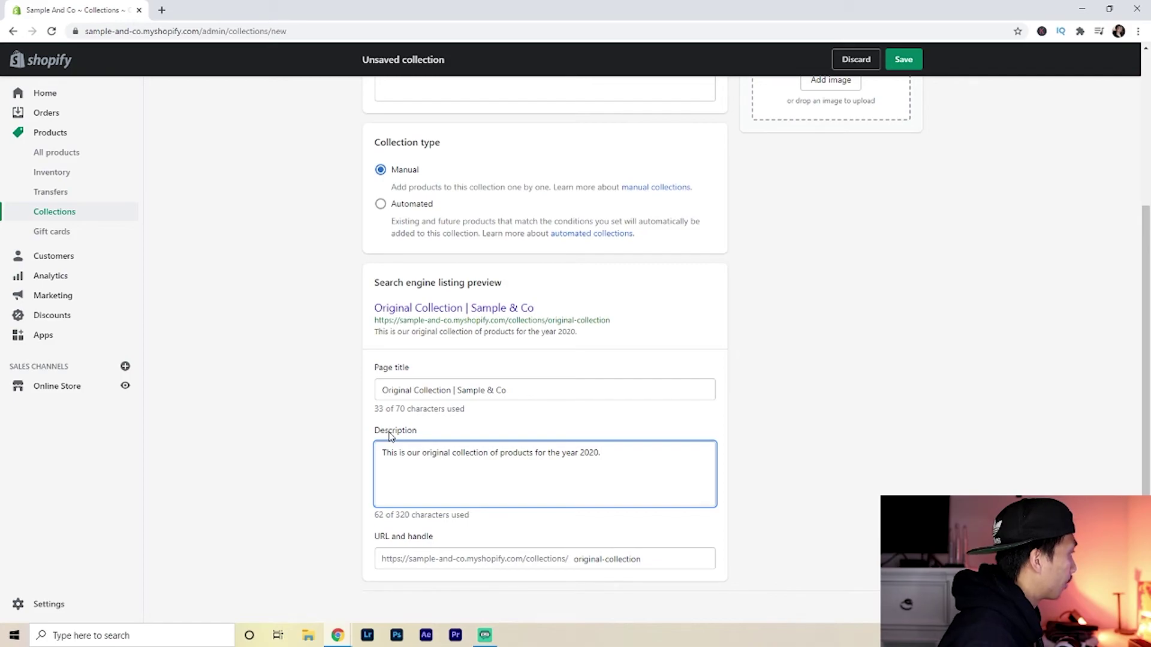
{"action": "left_click", "coordinate": [379, 389]}
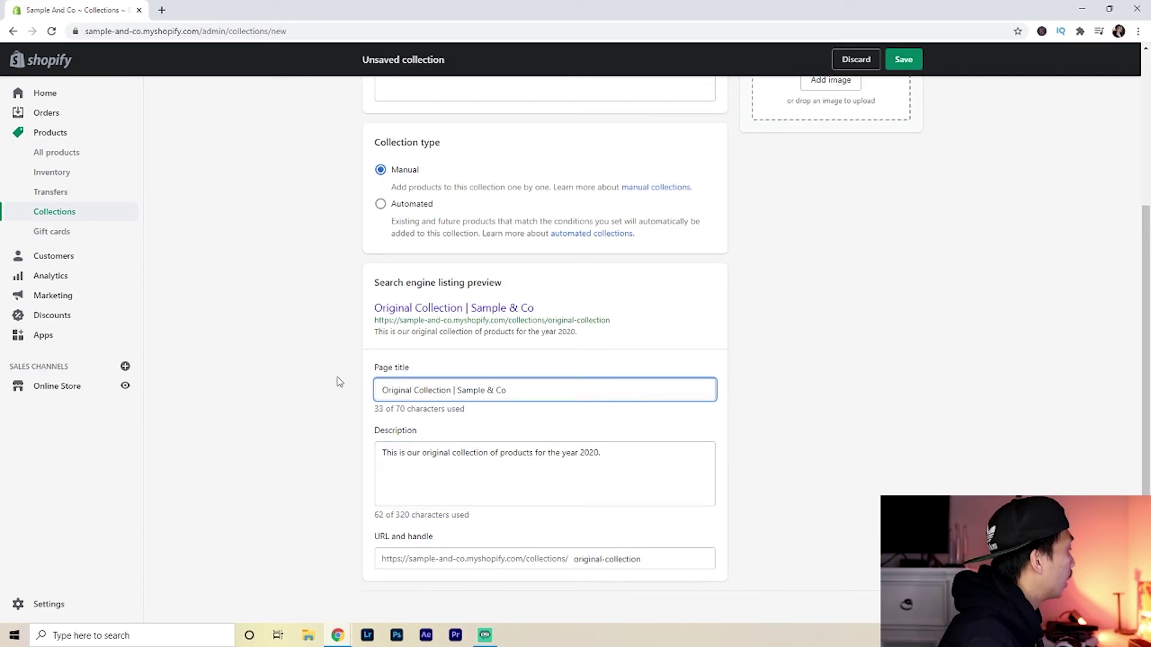
{"action": "left_click", "coordinate": [335, 385]}
Check over the Original Collection's entries and save the collection.
{"action": "scroll", "coordinate": [521, 375], "scroll_direction": "up", "scroll_amount": 4}
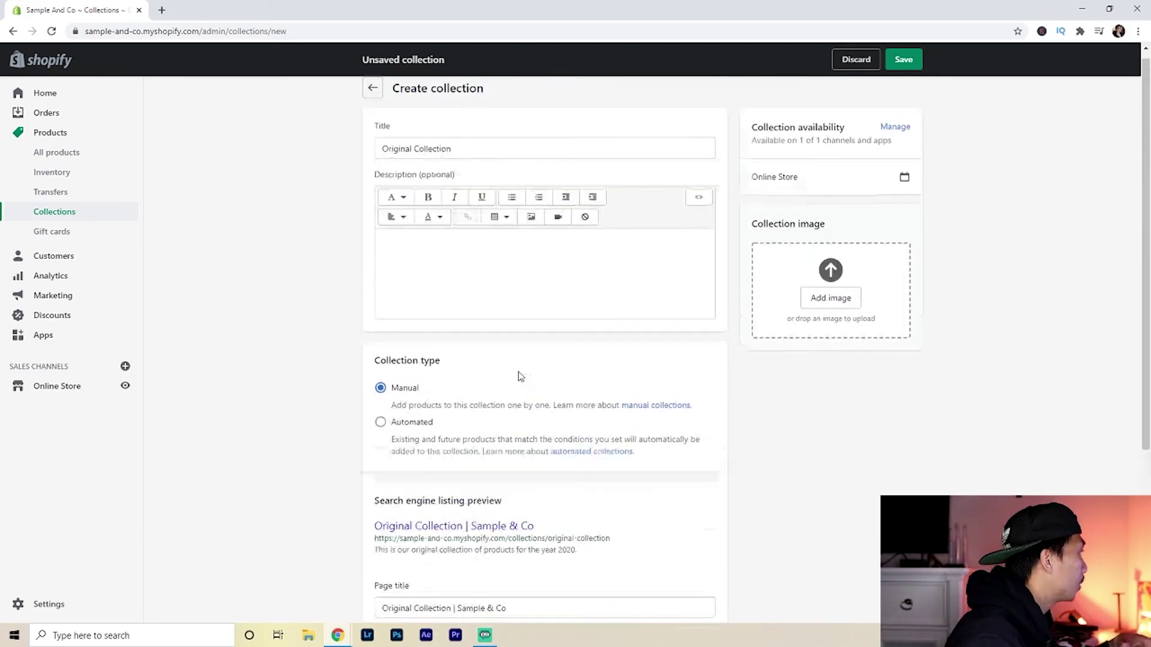
{"action": "scroll", "coordinate": [570, 476], "scroll_direction": "down", "scroll_amount": 2}
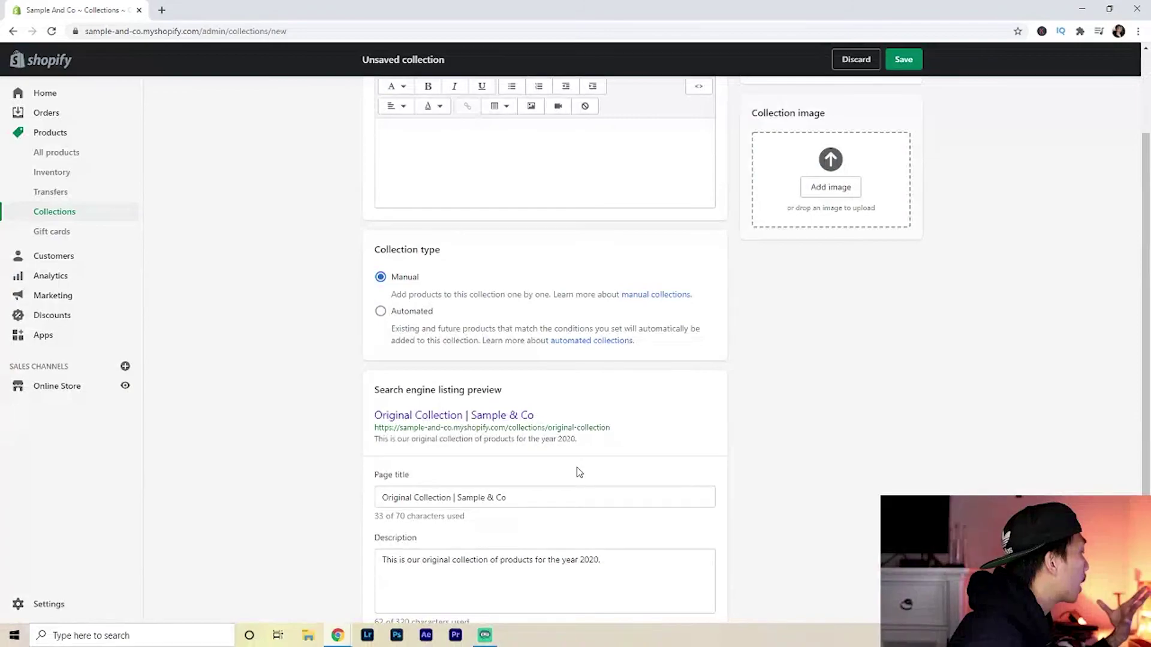
{"action": "scroll", "coordinate": [821, 463], "scroll_direction": "down", "scroll_amount": 2}
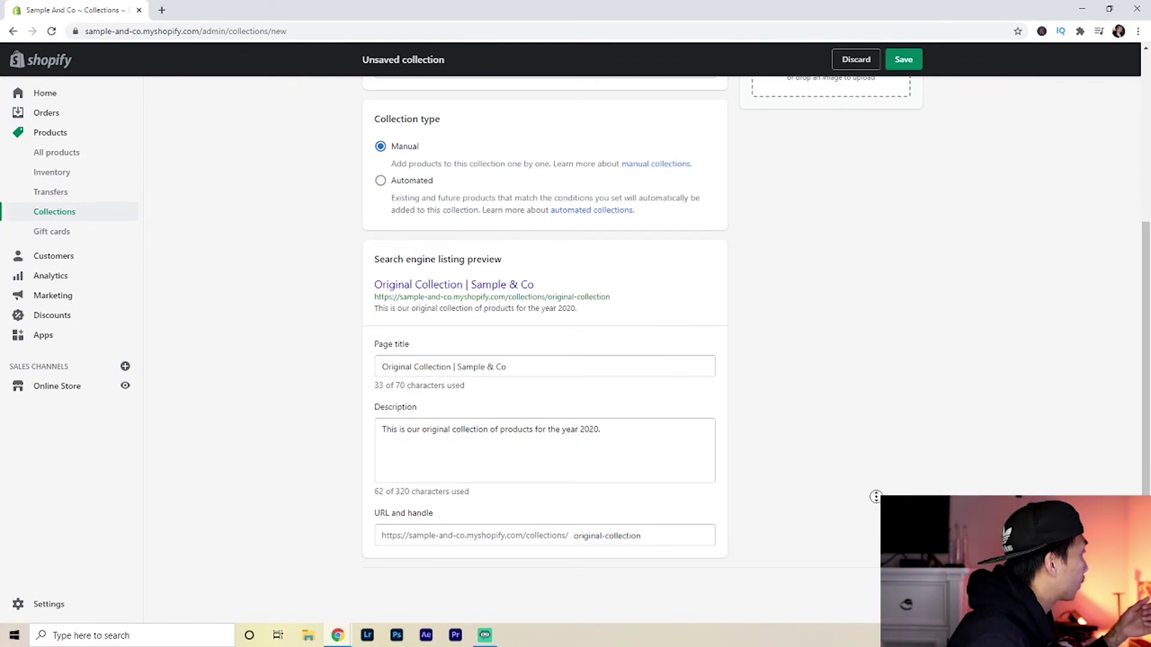
{"action": "scroll", "coordinate": [817, 290], "scroll_direction": "up", "scroll_amount": 4}
{"action": "scroll", "coordinate": [929, 378], "scroll_direction": "down", "scroll_amount": 4}
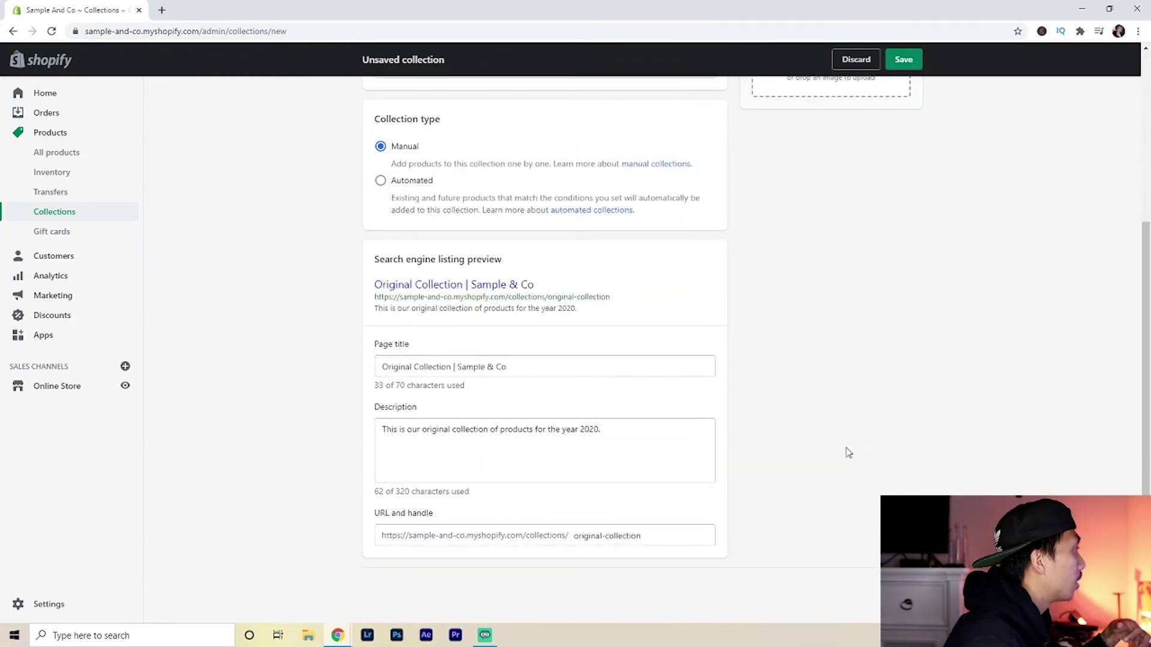
{"action": "scroll", "coordinate": [847, 452], "scroll_direction": "up", "scroll_amount": 4}
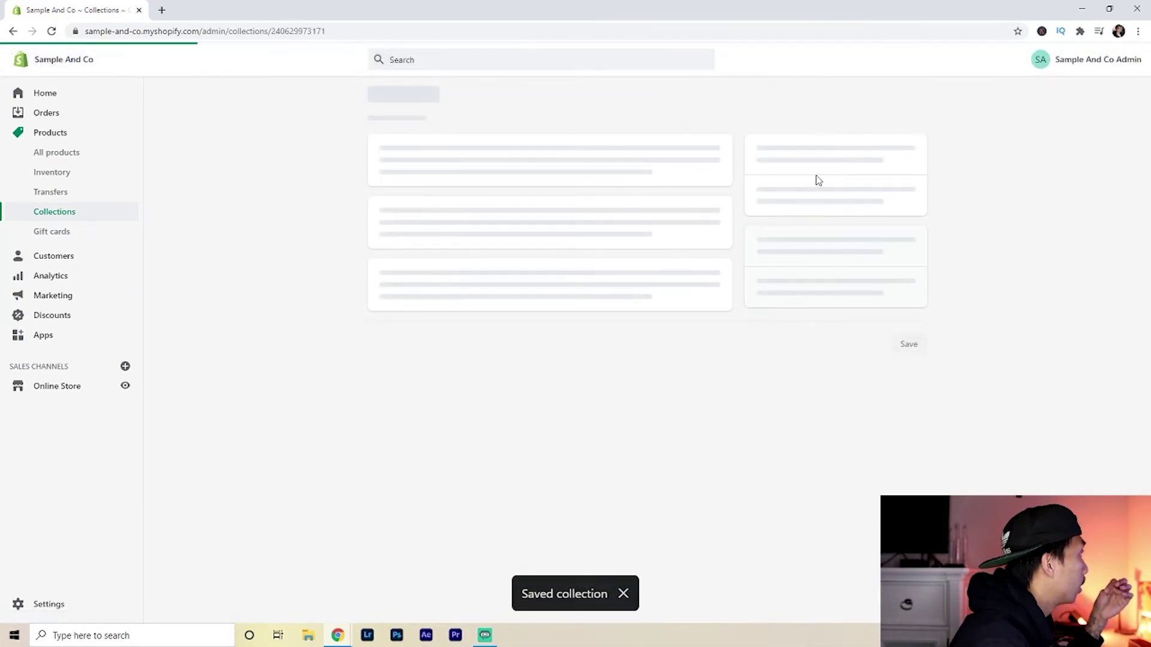
Return to the collections list, reopen the Original Collection and look over its saved page.
{"action": "left_click", "coordinate": [372, 97]}
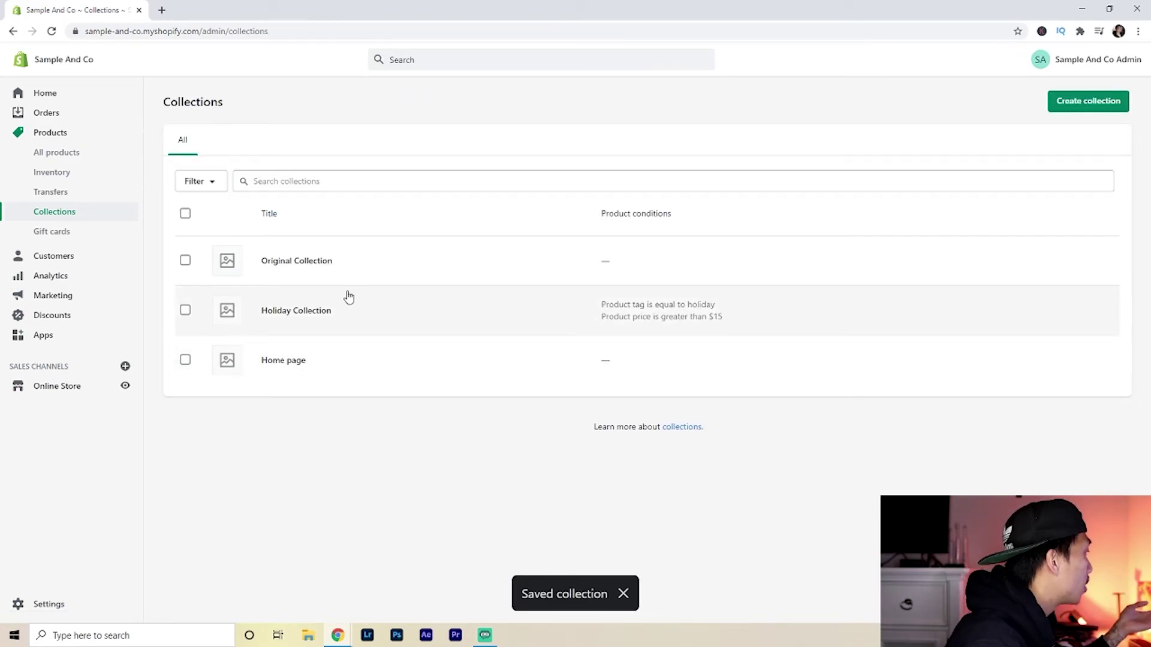
{"action": "left_click", "coordinate": [450, 279]}
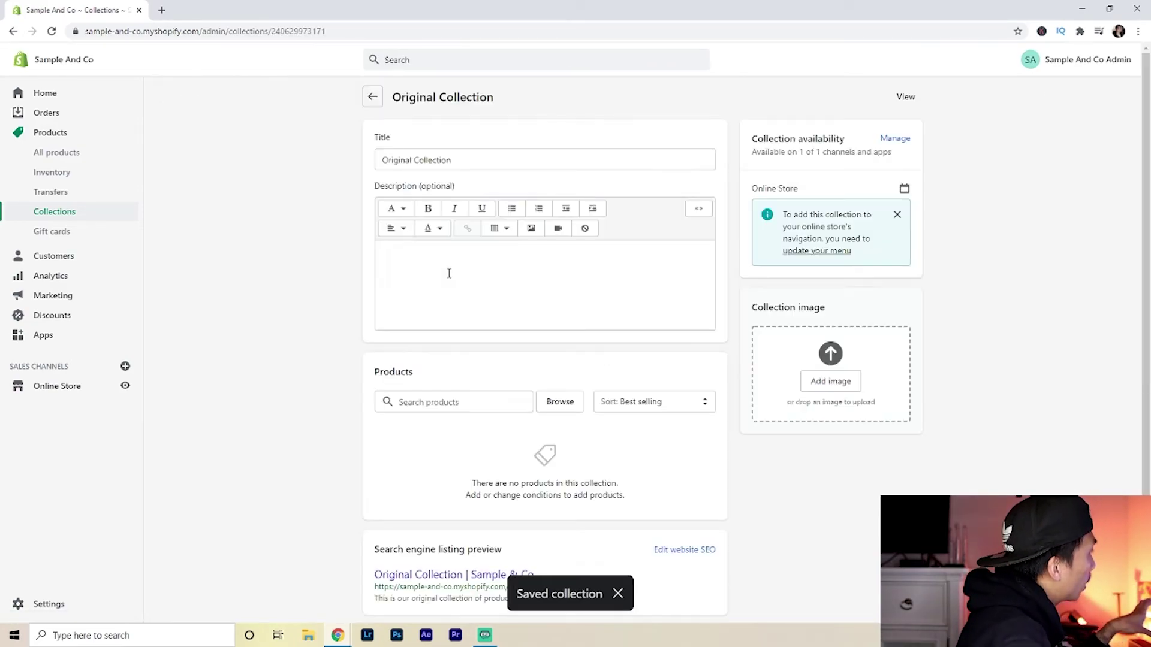
{"action": "scroll", "coordinate": [333, 307], "scroll_direction": "down", "scroll_amount": 1}
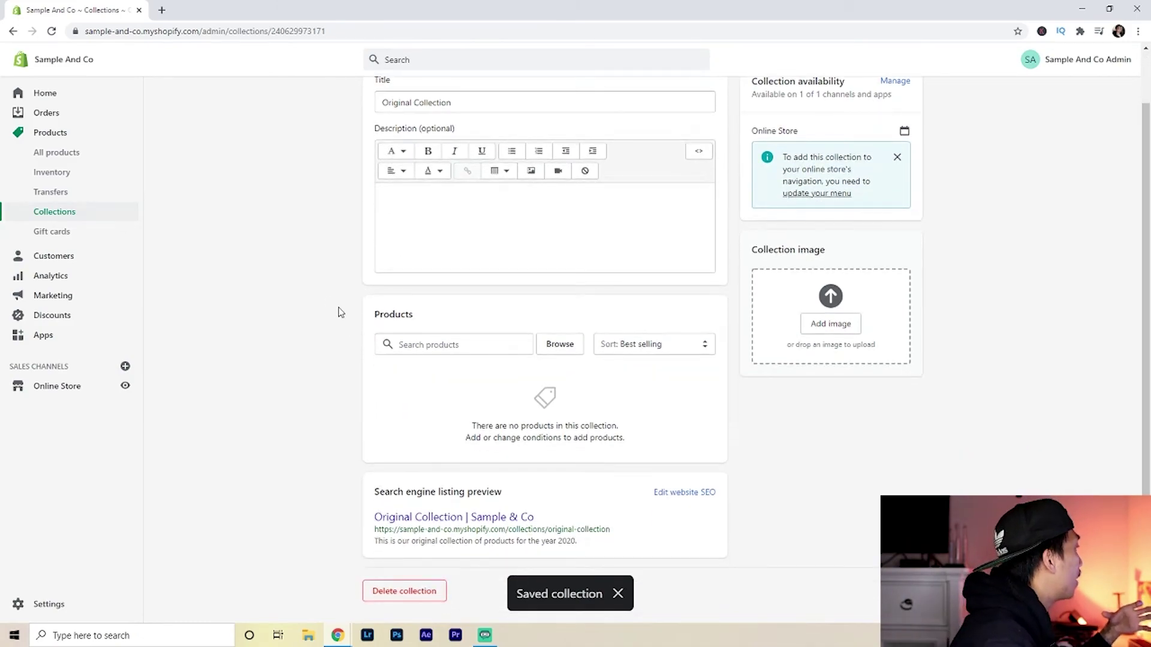
{"action": "scroll", "coordinate": [360, 329], "scroll_direction": "up", "scroll_amount": 1}
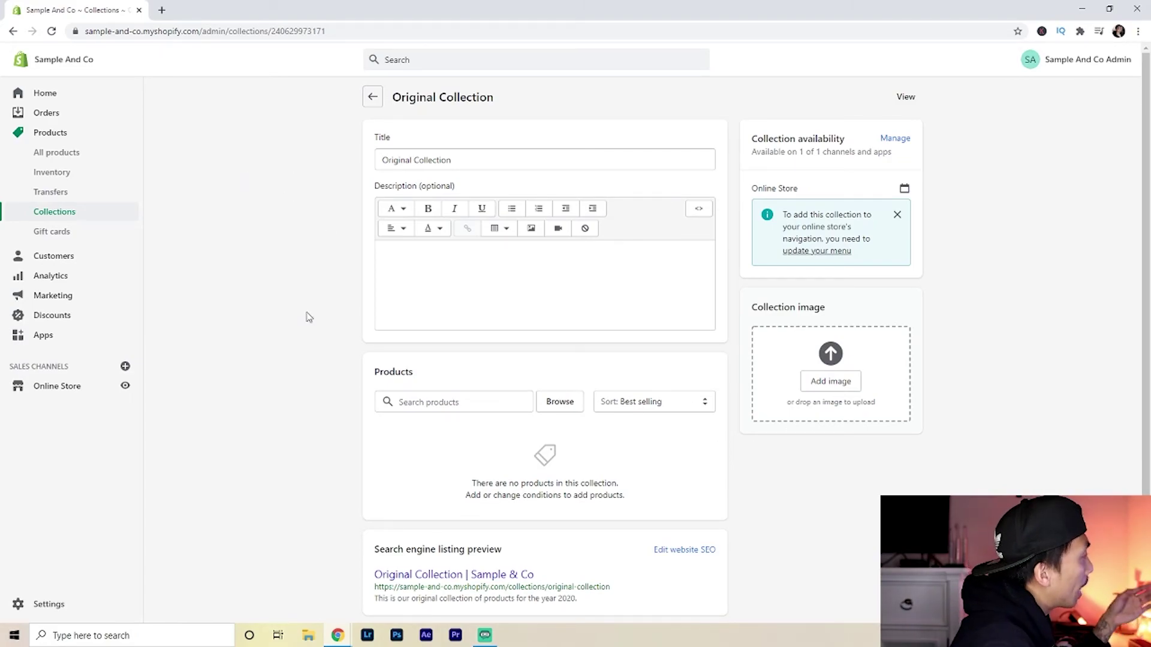
Browse the store's products and add White Candle to the Original Collection.
{"action": "scroll", "coordinate": [665, 434], "scroll_direction": "down", "scroll_amount": 1}
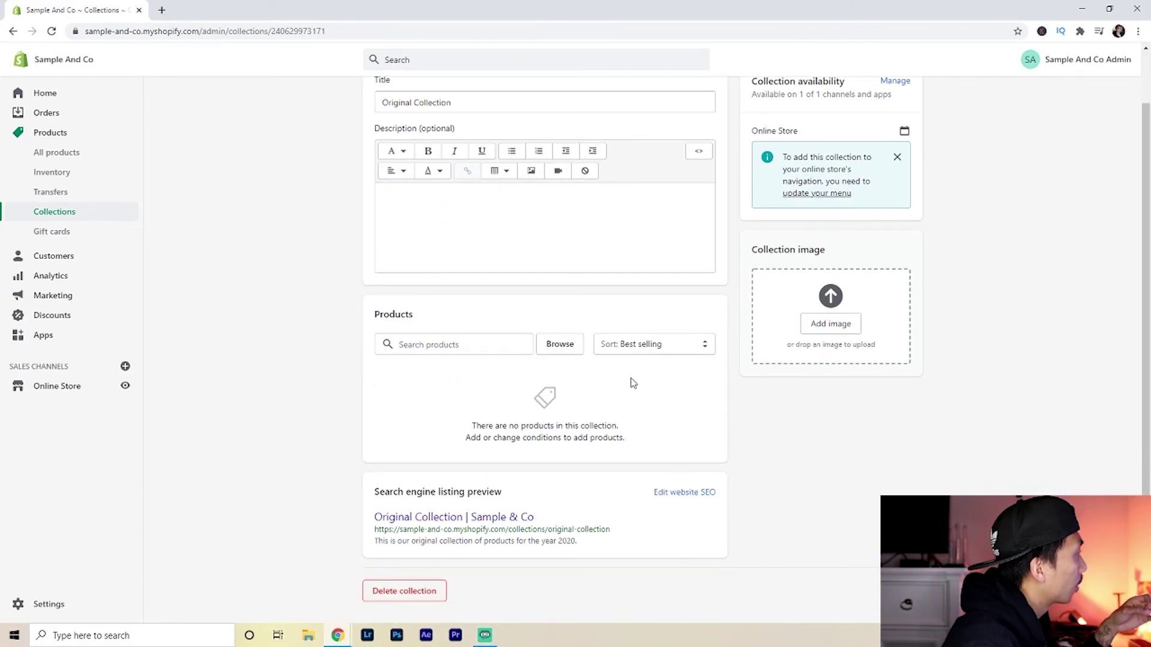
{"action": "left_click", "coordinate": [443, 342]}
{"action": "left_click", "coordinate": [558, 344]}
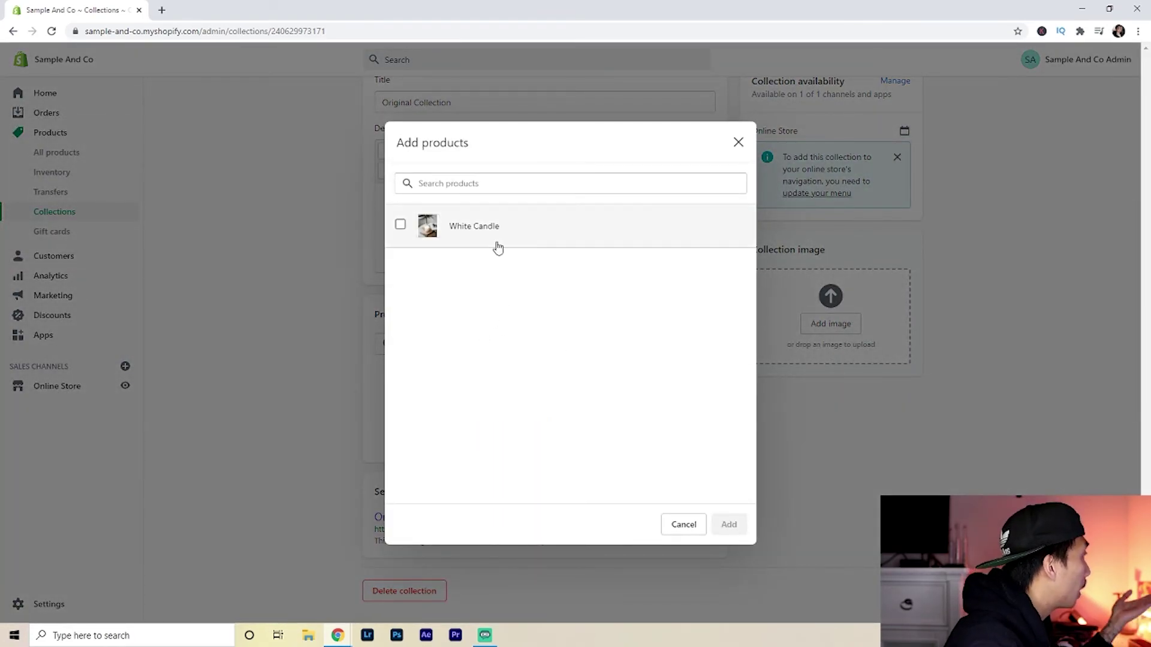
{"action": "left_click", "coordinate": [583, 230]}
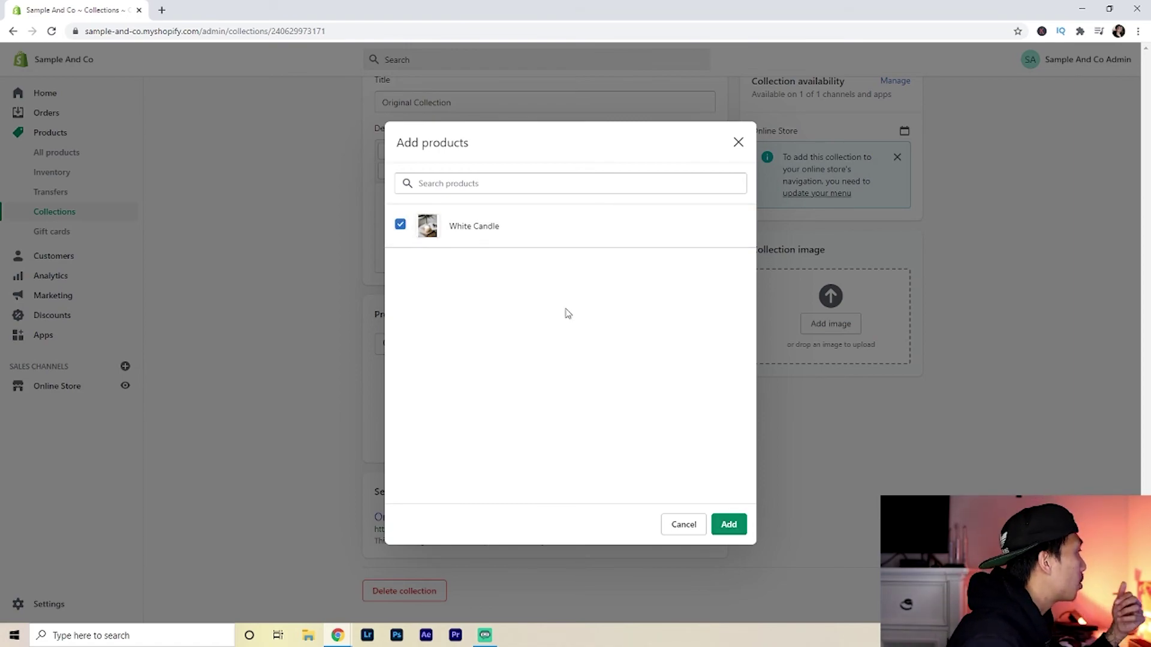
{"action": "left_click", "coordinate": [728, 524]}
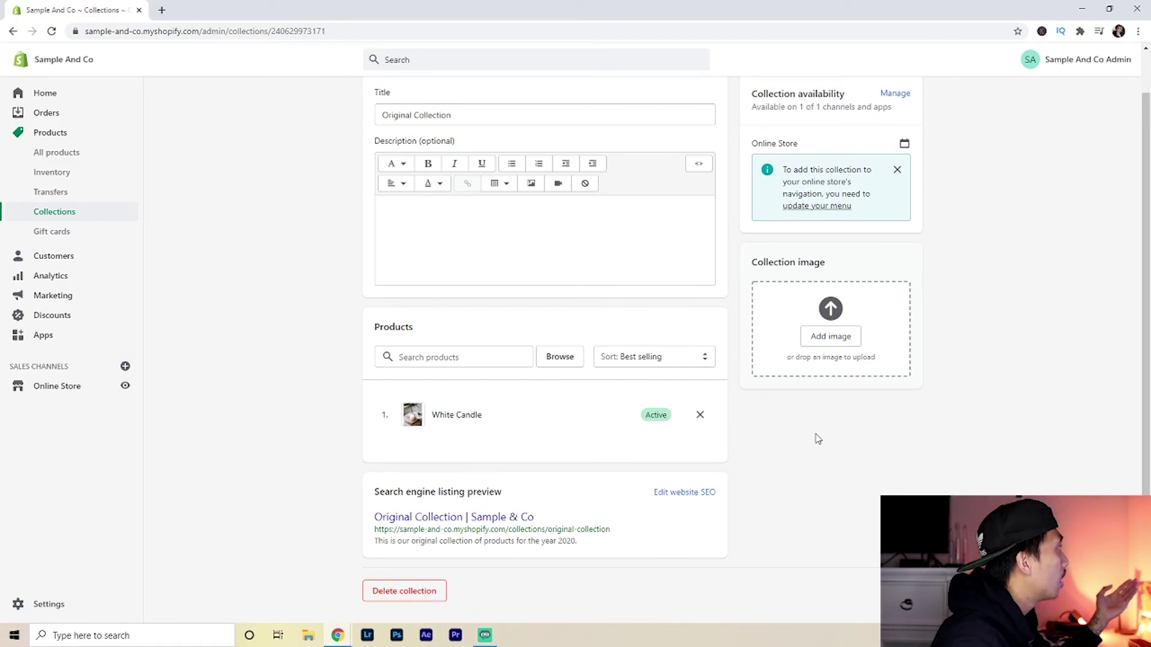
{"action": "scroll", "coordinate": [270, 282], "scroll_direction": "up", "scroll_amount": 1}
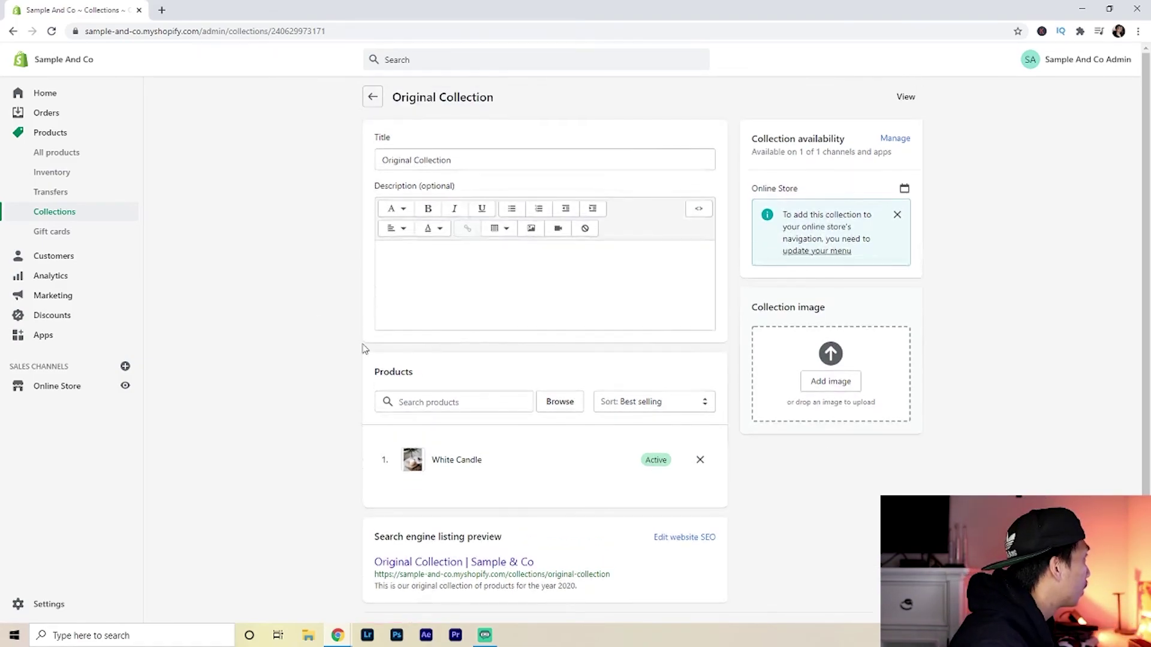